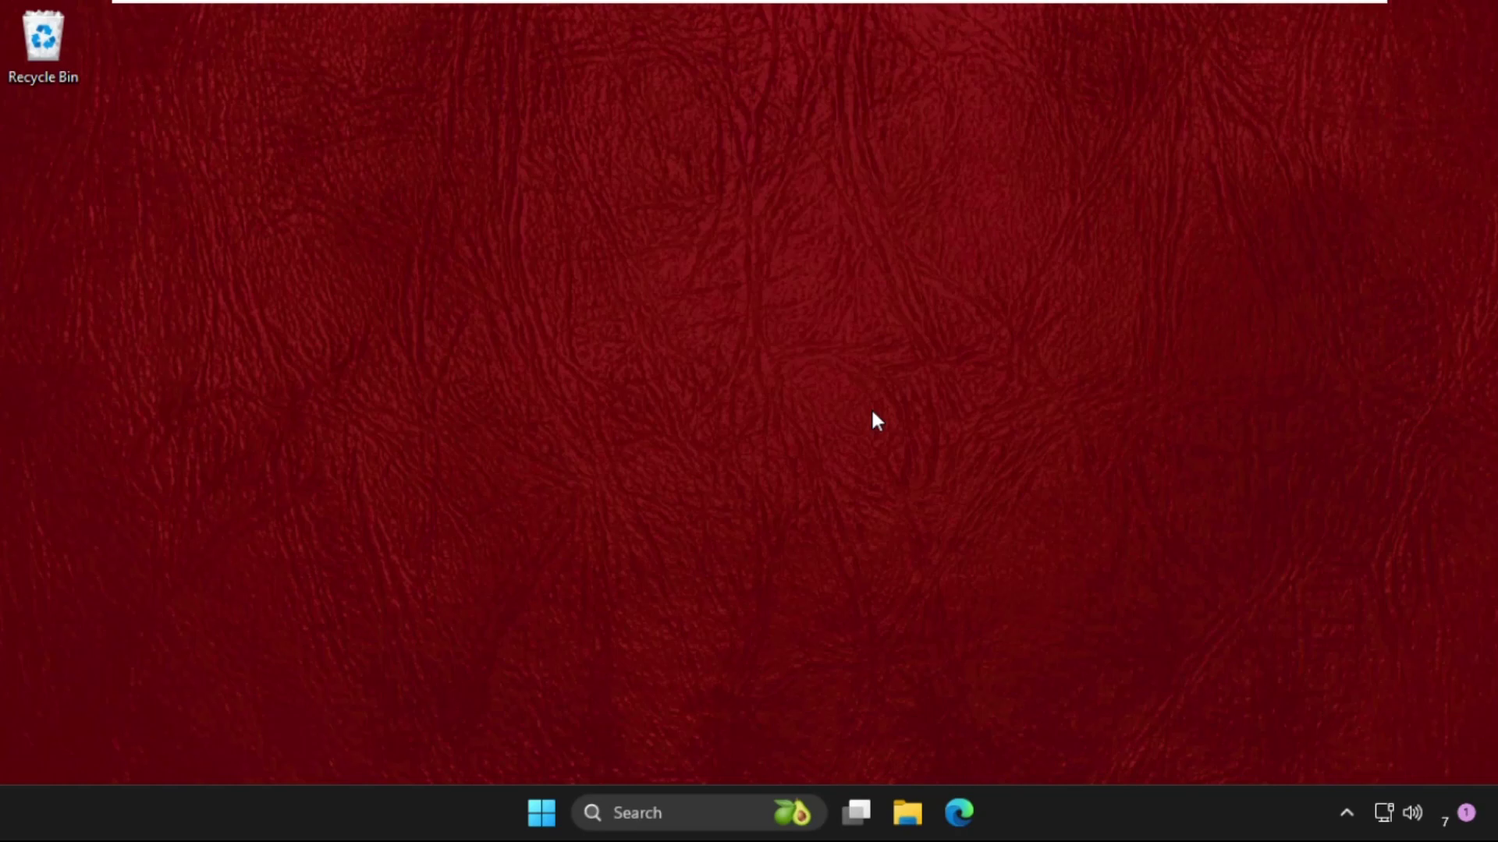
# Search for 'regi' and run Registry Editor as administrator.
pyautogui.click(676, 803)
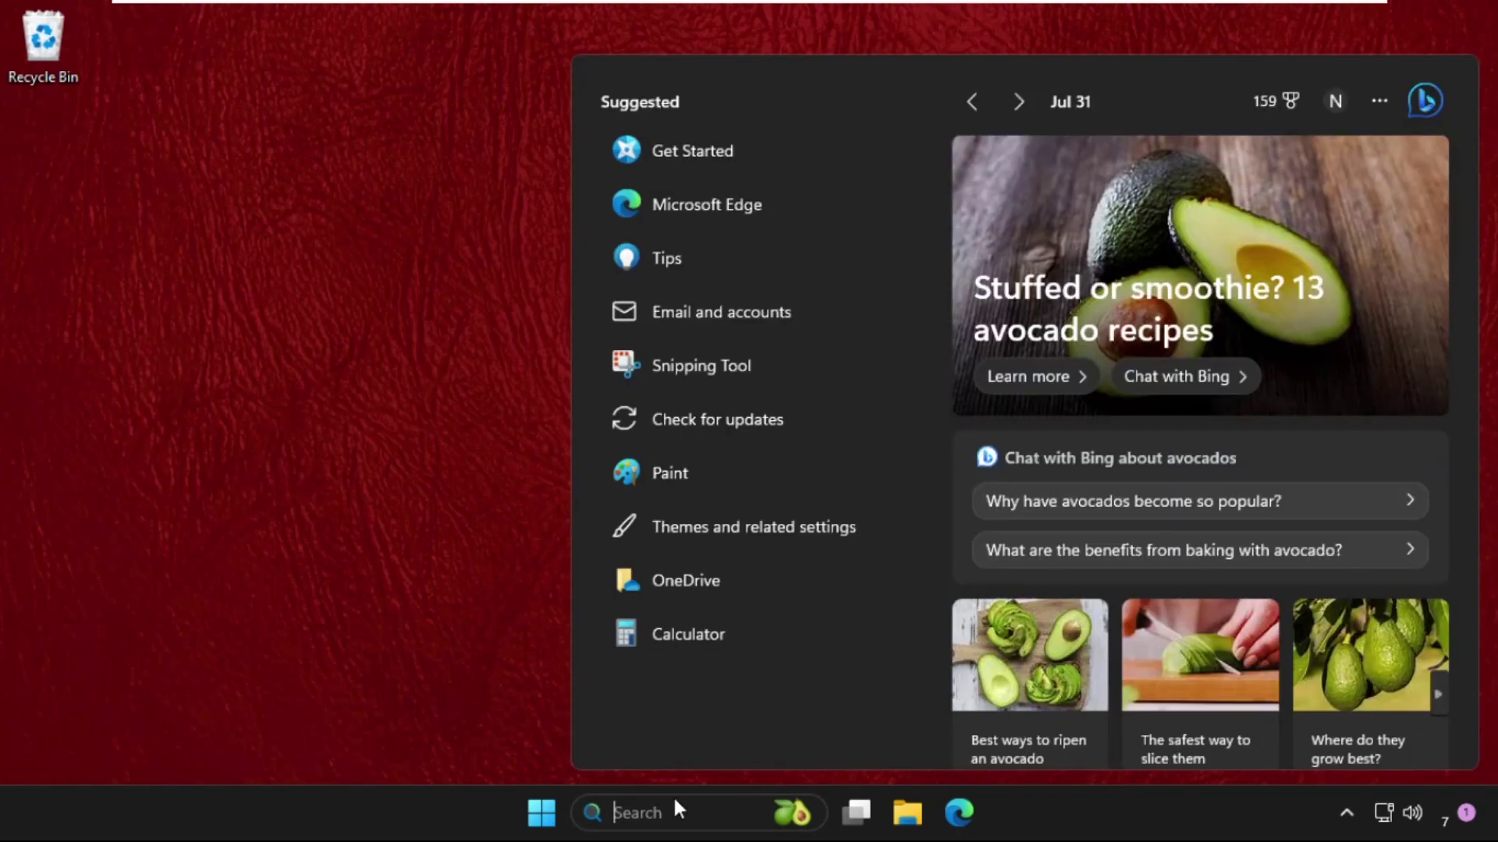
pyautogui.write('regi')
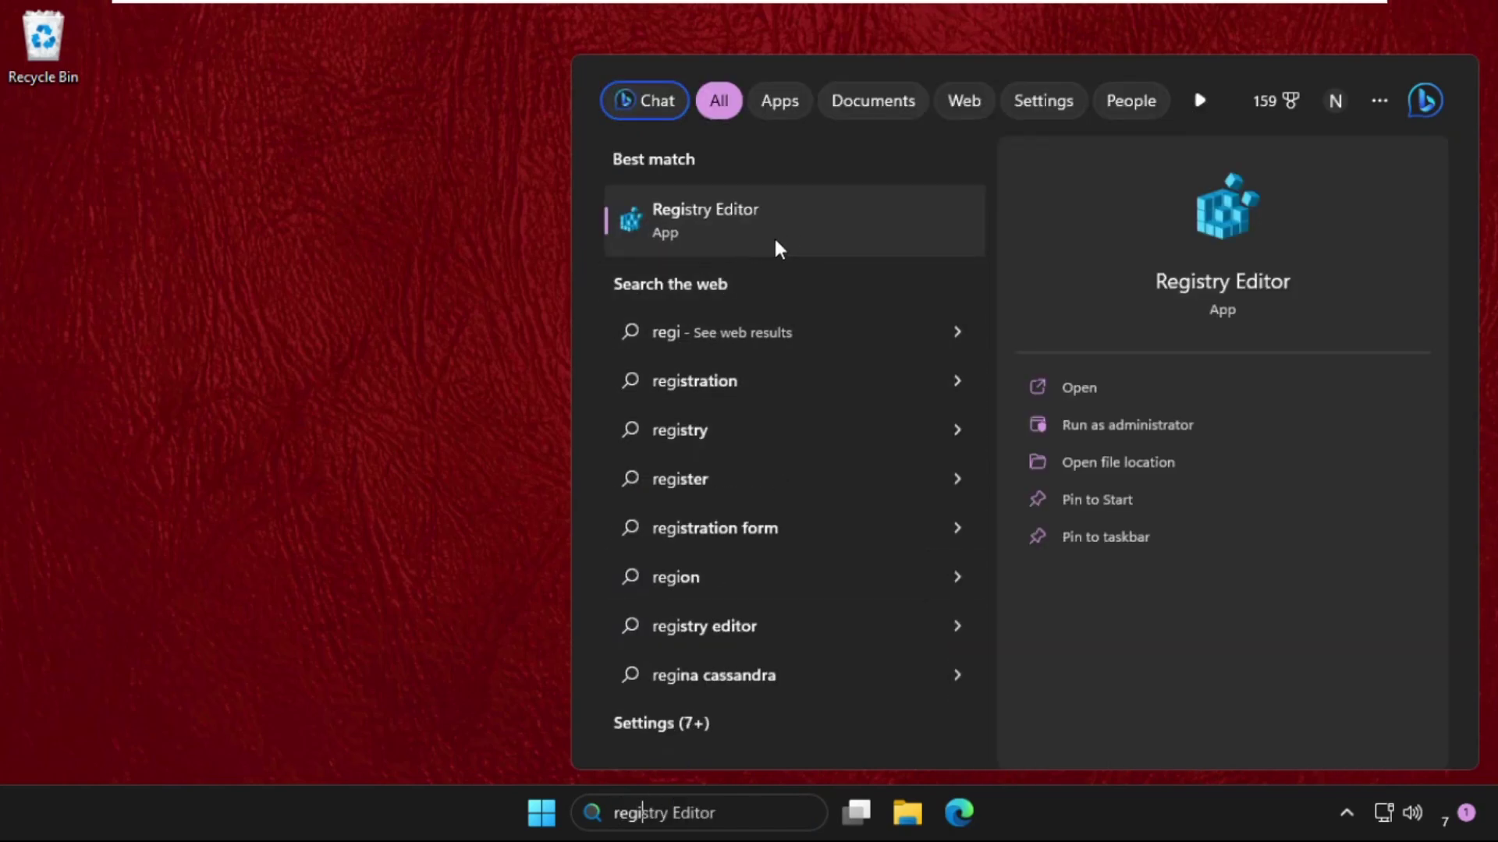
pyautogui.rightClick(740, 219)
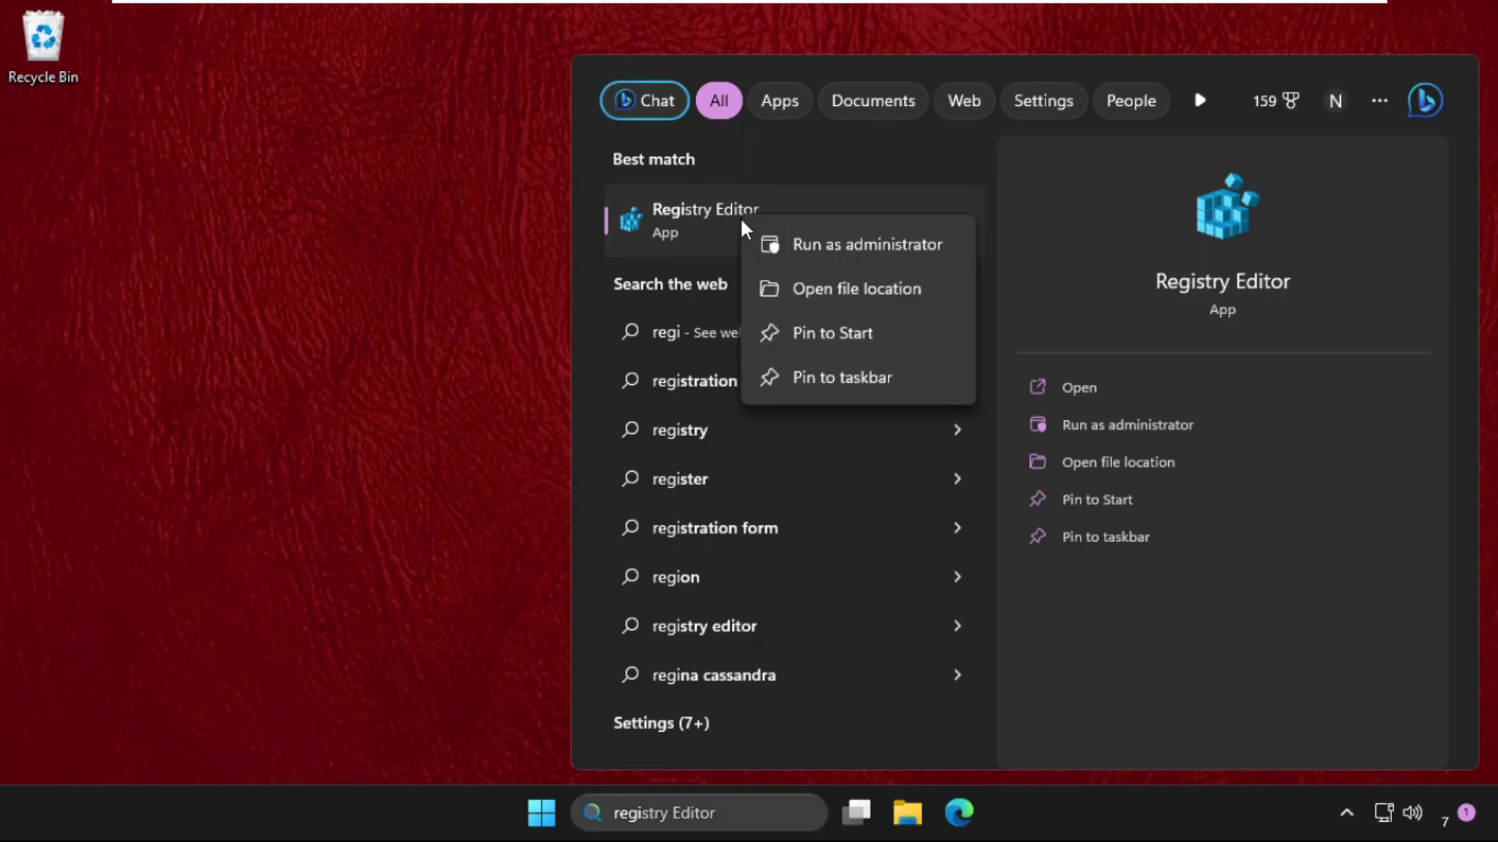
pyautogui.click(814, 241)
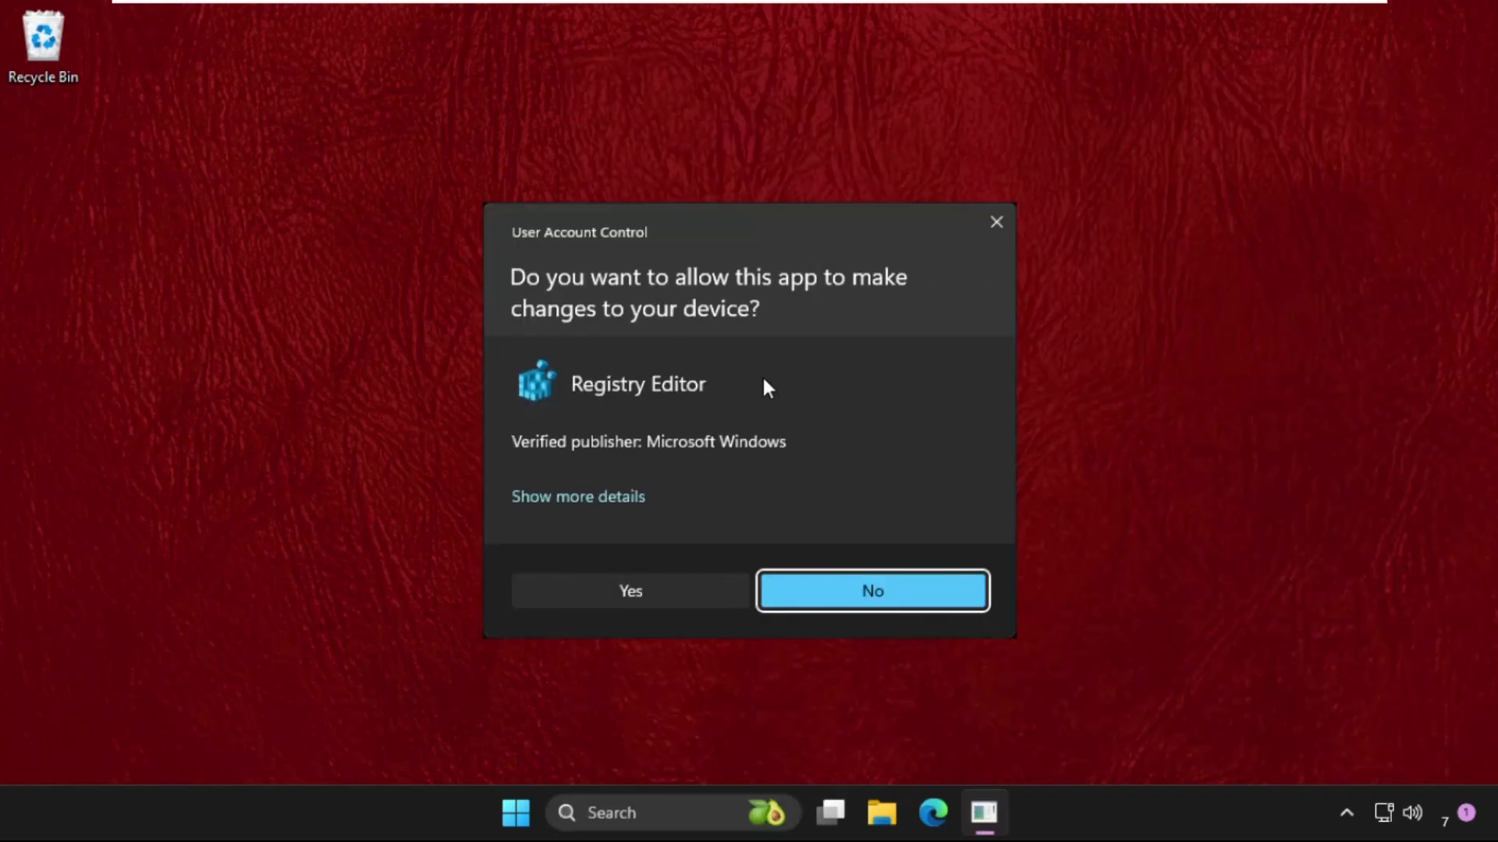
# Approve the UAC prompt and enlarge the Registry Editor window.
pyautogui.click(662, 581)
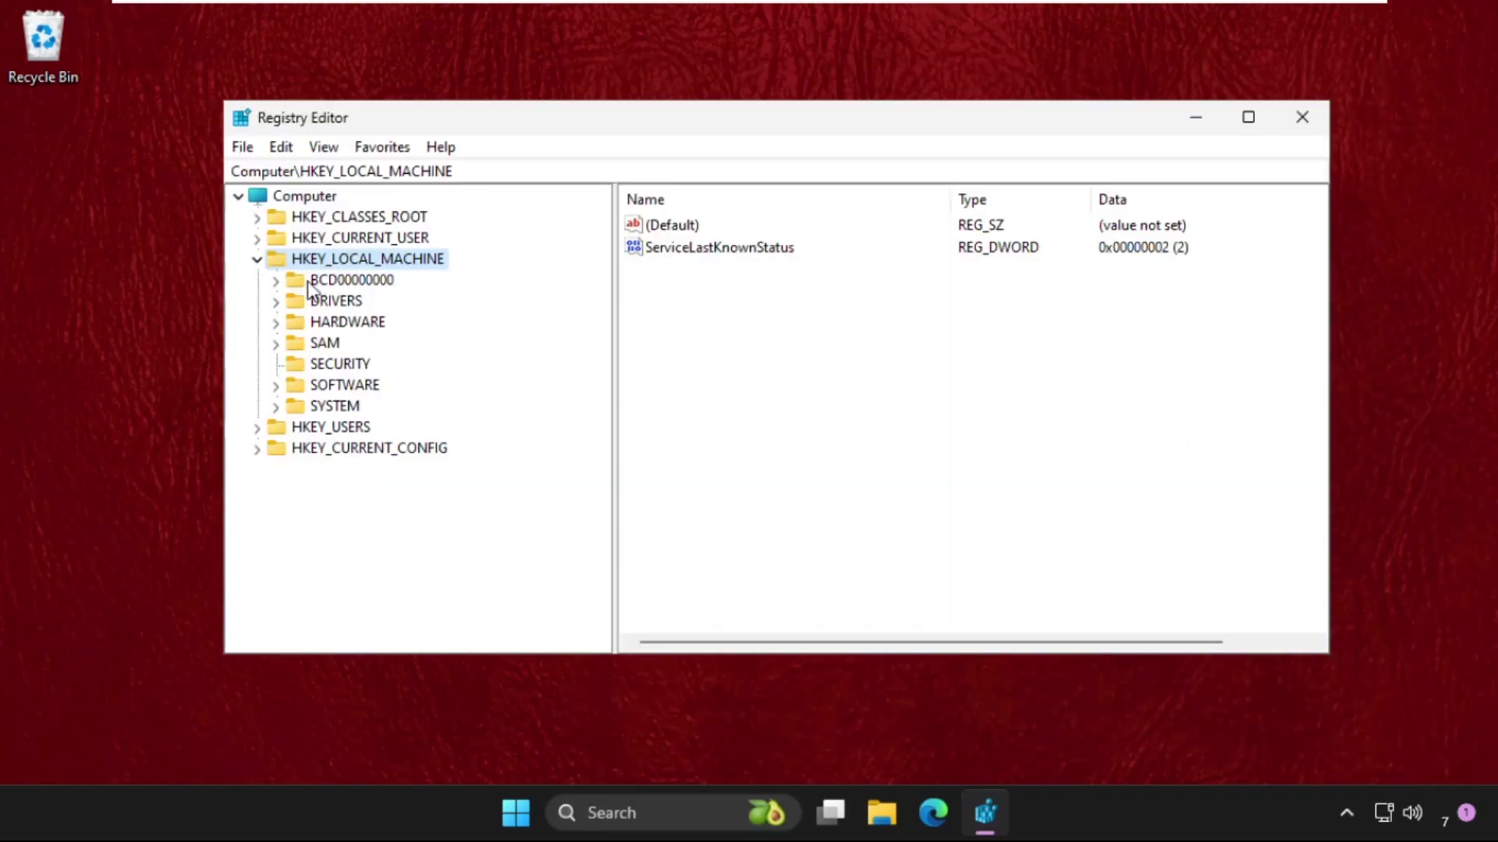
pyautogui.click(257, 259)
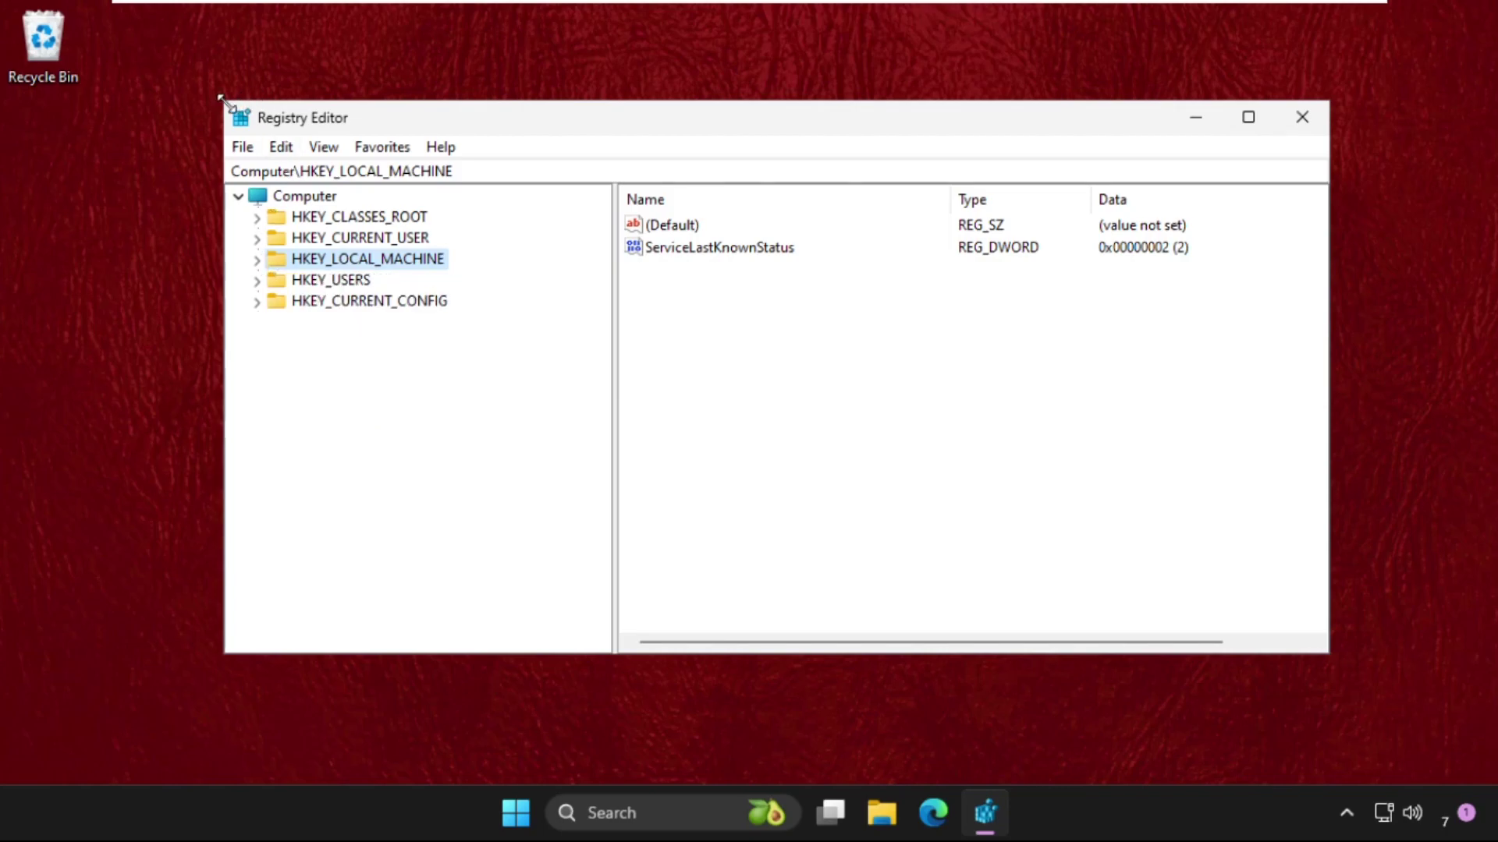
pyautogui.moveTo(223, 97); pyautogui.dragTo(170, 106)
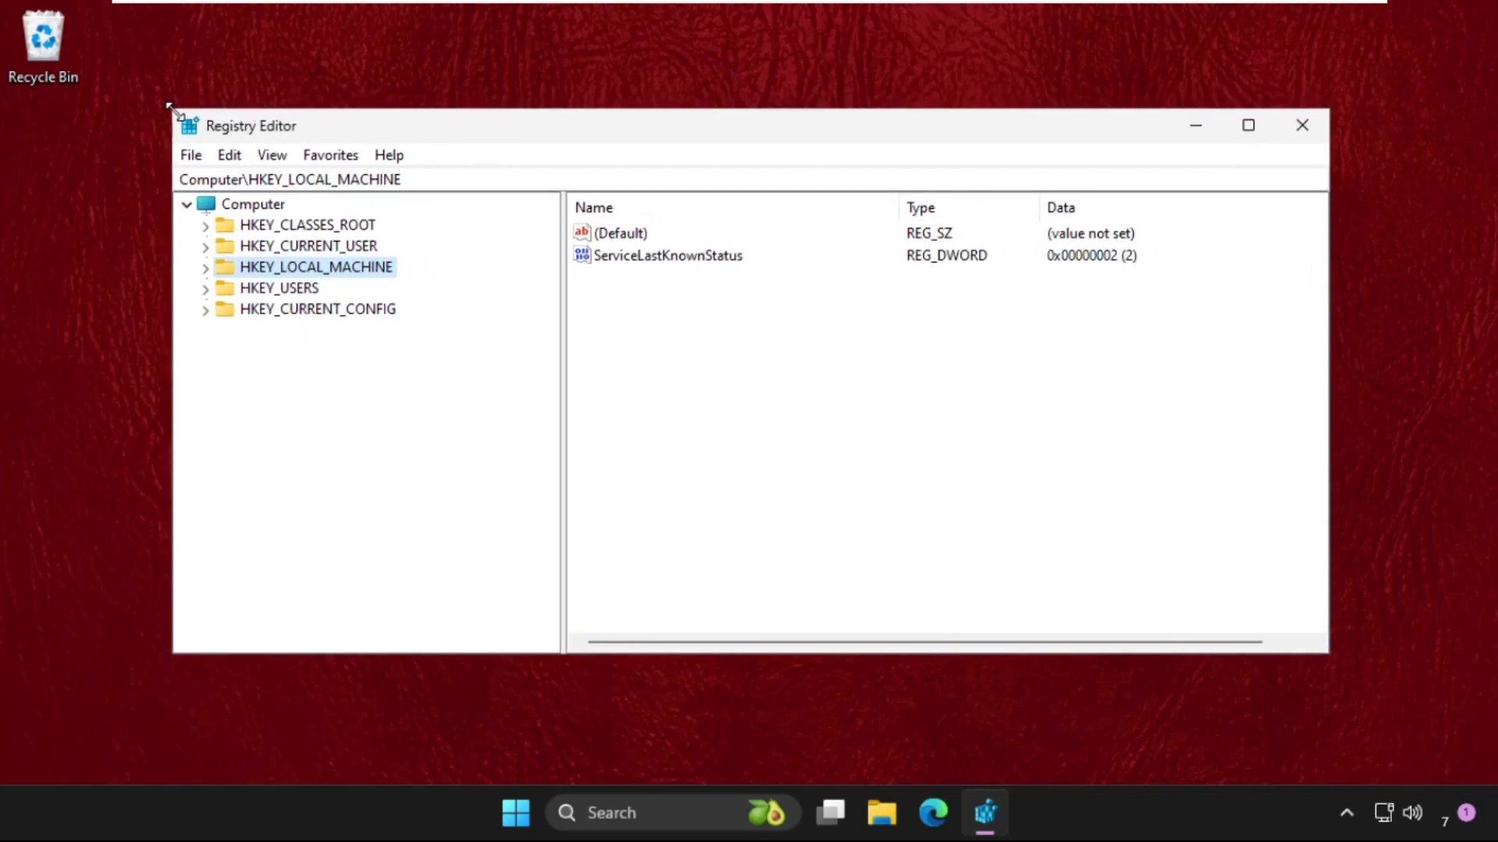
# Expand HKEY_LOCAL_MACHINE > SYSTEM > CurrentControlSet > Services in the tree.
pyautogui.click(206, 268)
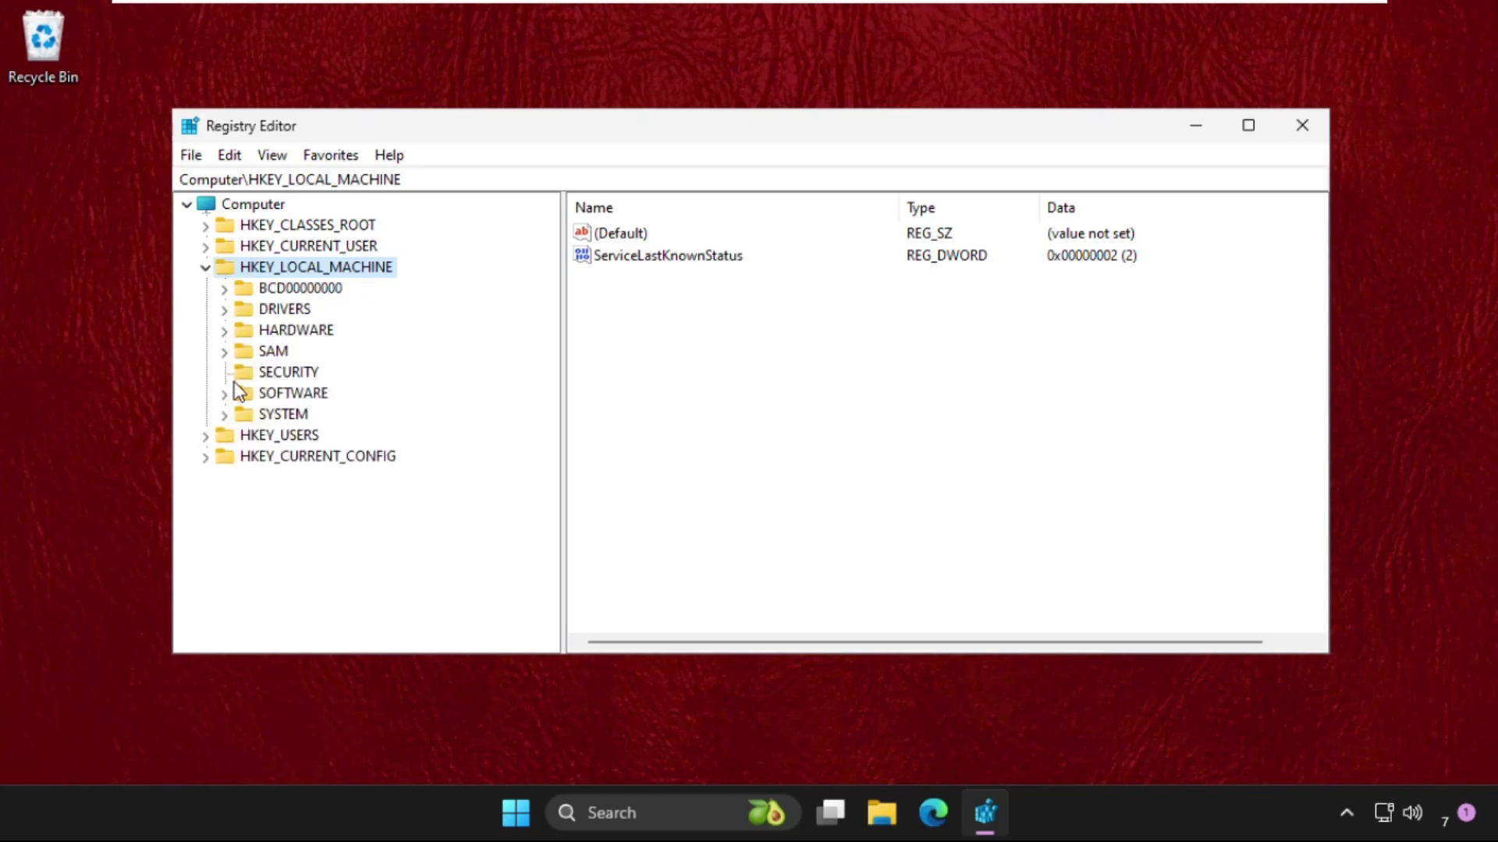
pyautogui.click(225, 416)
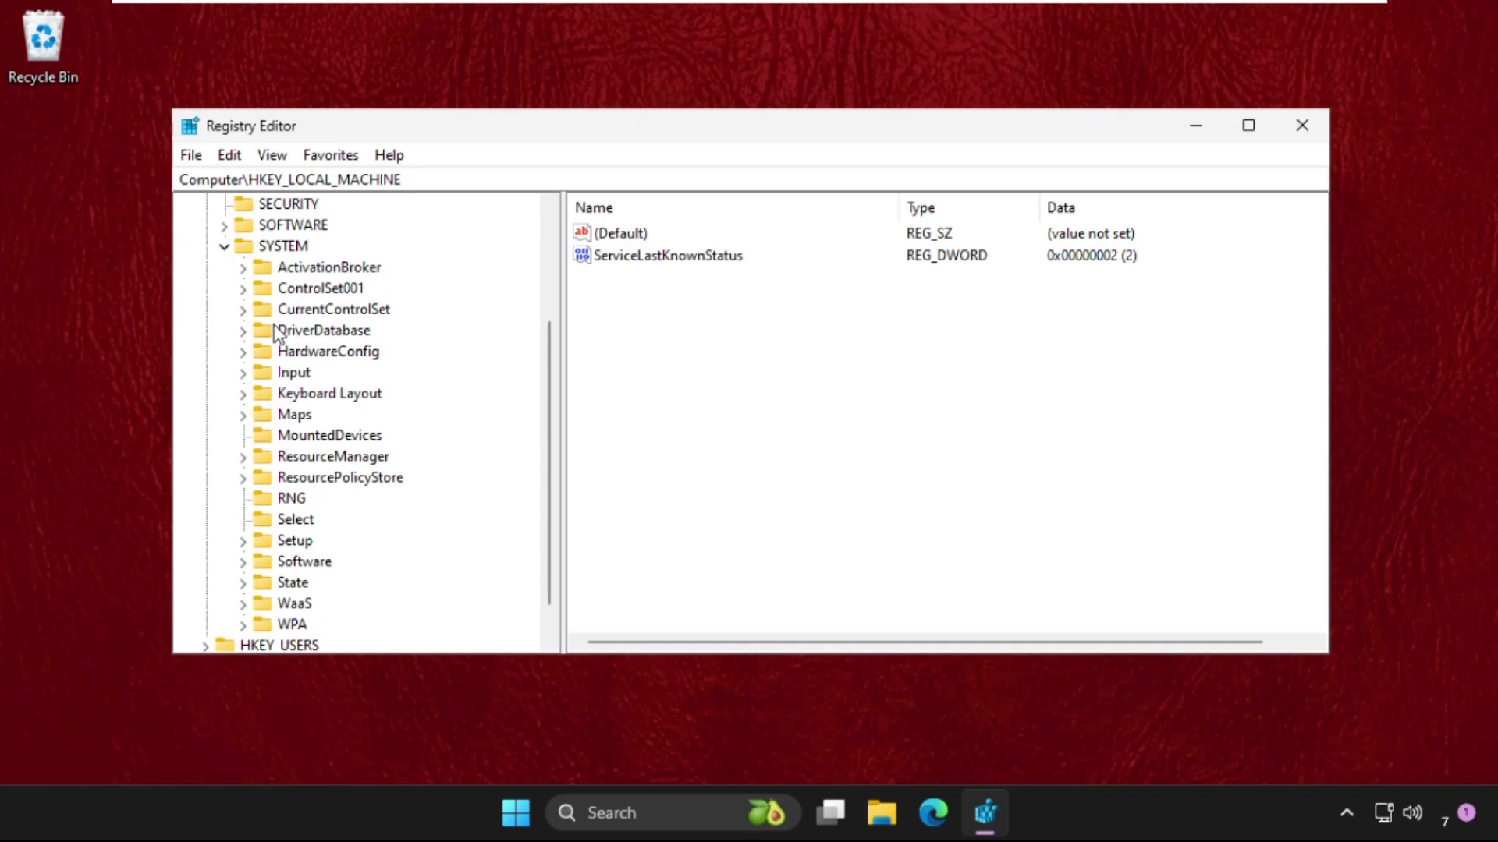
pyautogui.click(243, 310)
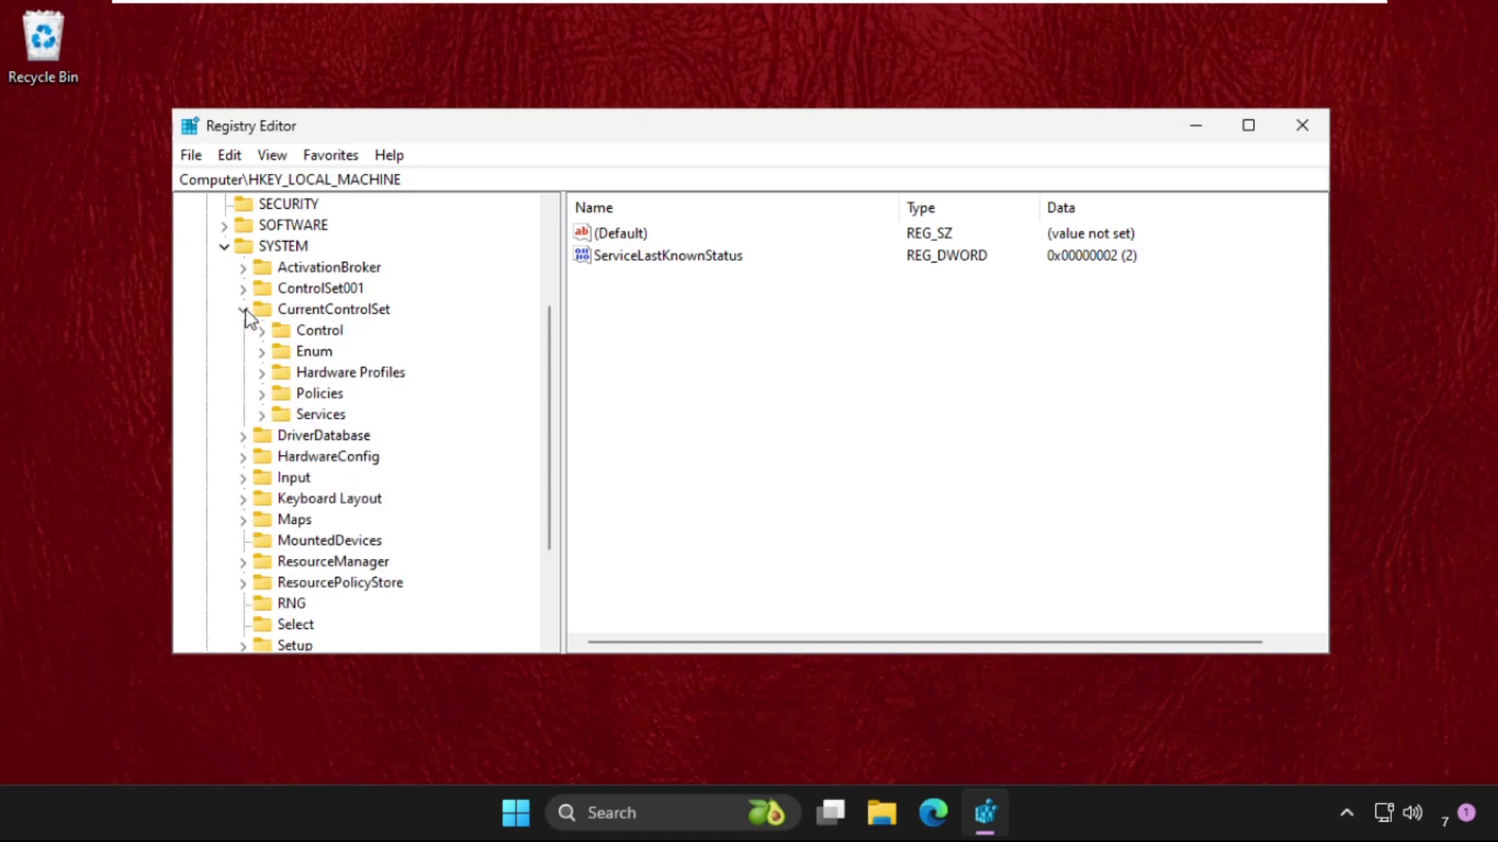
pyautogui.click(263, 416)
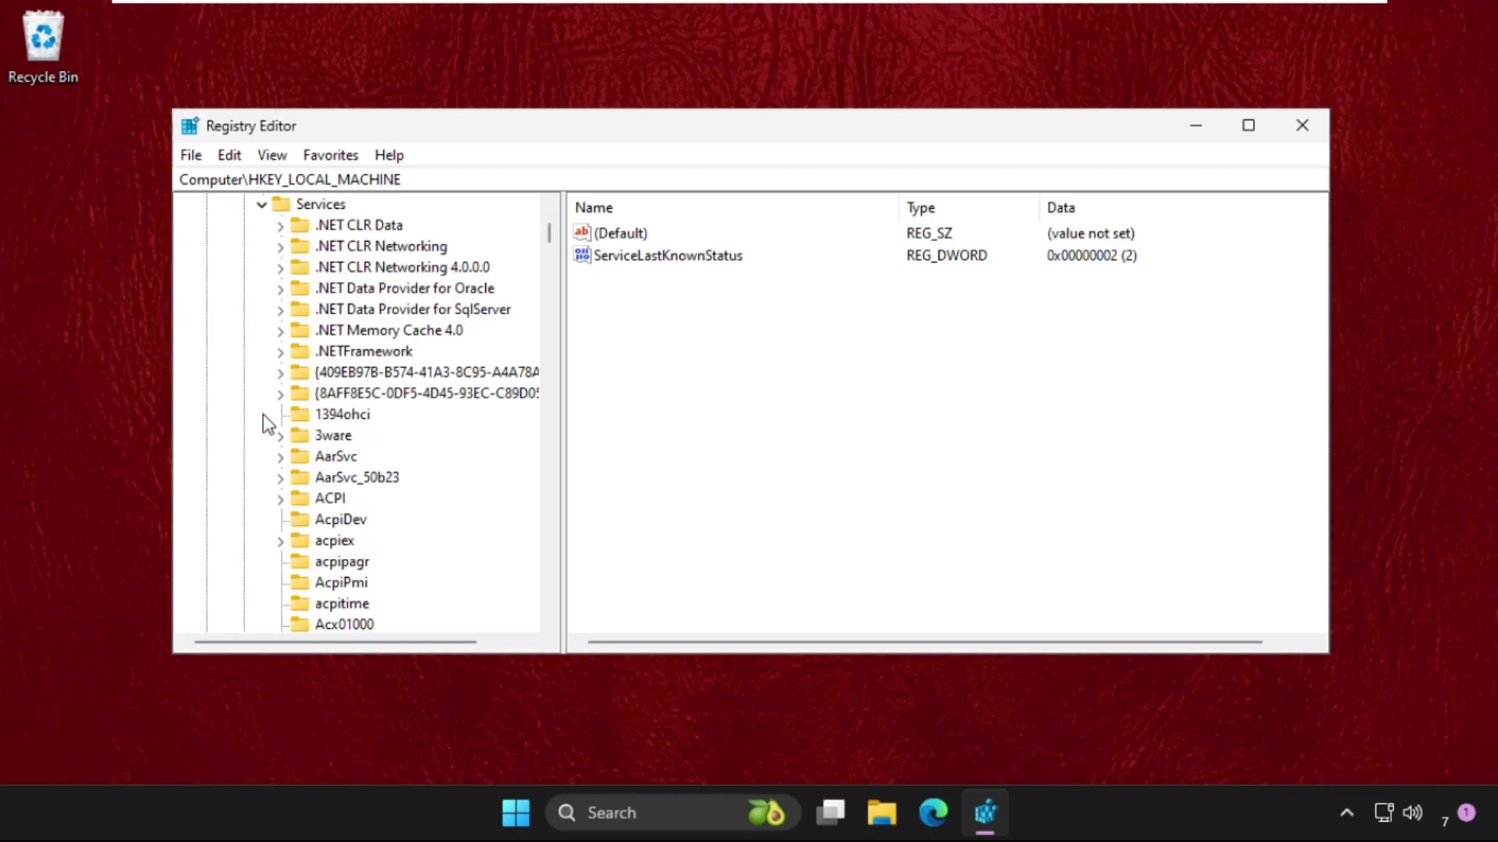
# Jump to the Services subkeys starting with N and step down to Netman.
pyautogui.click(323, 422)
pyautogui.press('n')
pyautogui.press('Down')
pyautogui.press('Down')
pyautogui.press('Down')
pyautogui.press('Down')
pyautogui.press('Down')
pyautogui.press('Down')
pyautogui.press('Down')
pyautogui.press('Down')
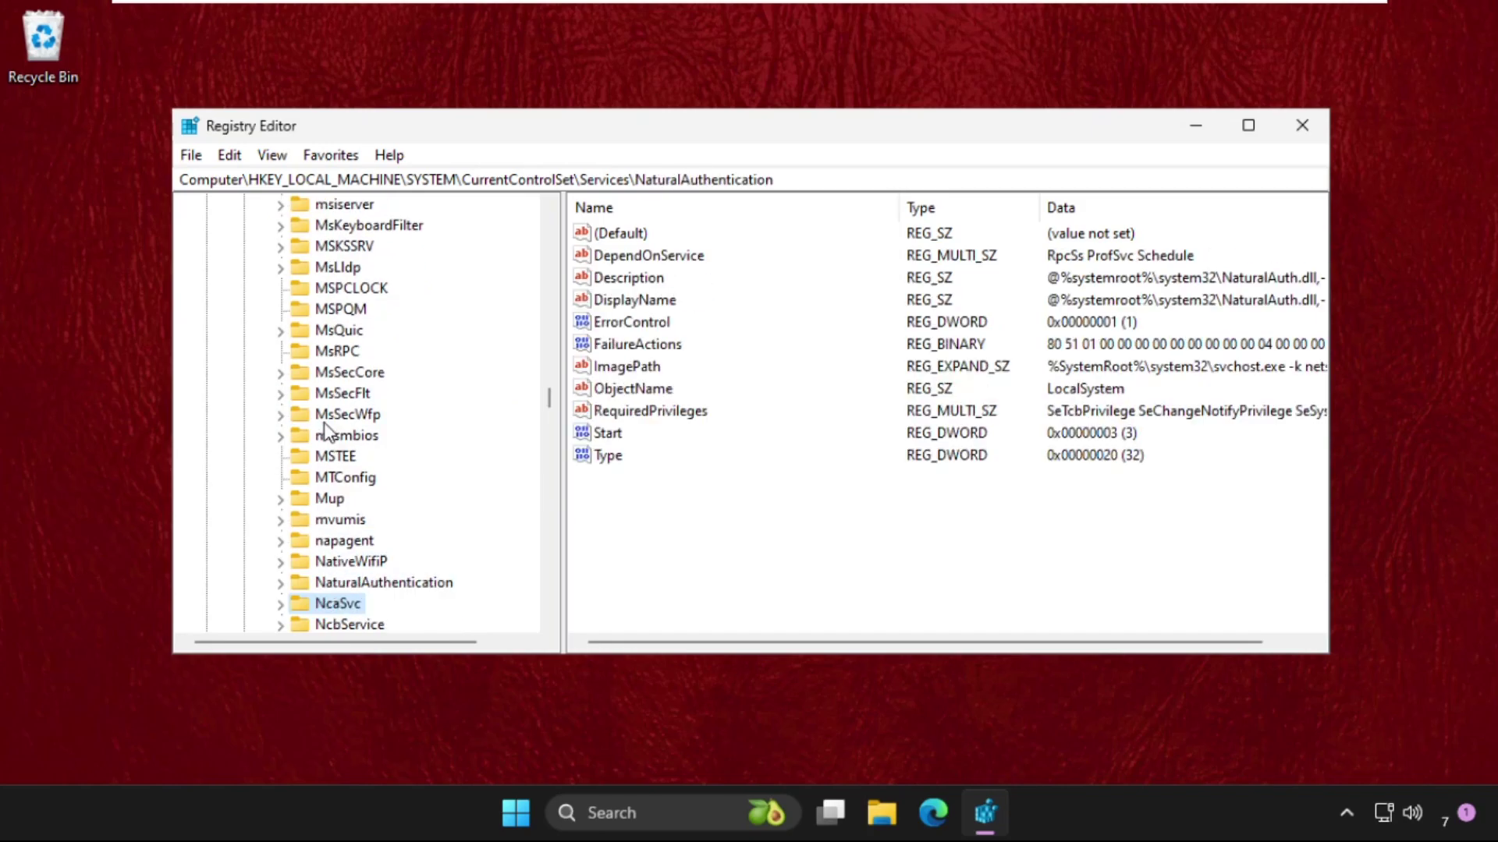
pyautogui.press('Down')
pyautogui.press('Down')
pyautogui.press('Down')
pyautogui.press('Down')
pyautogui.press('Down')
pyautogui.press('Down')
pyautogui.press('Down')
pyautogui.press('Down')
pyautogui.press('Down')
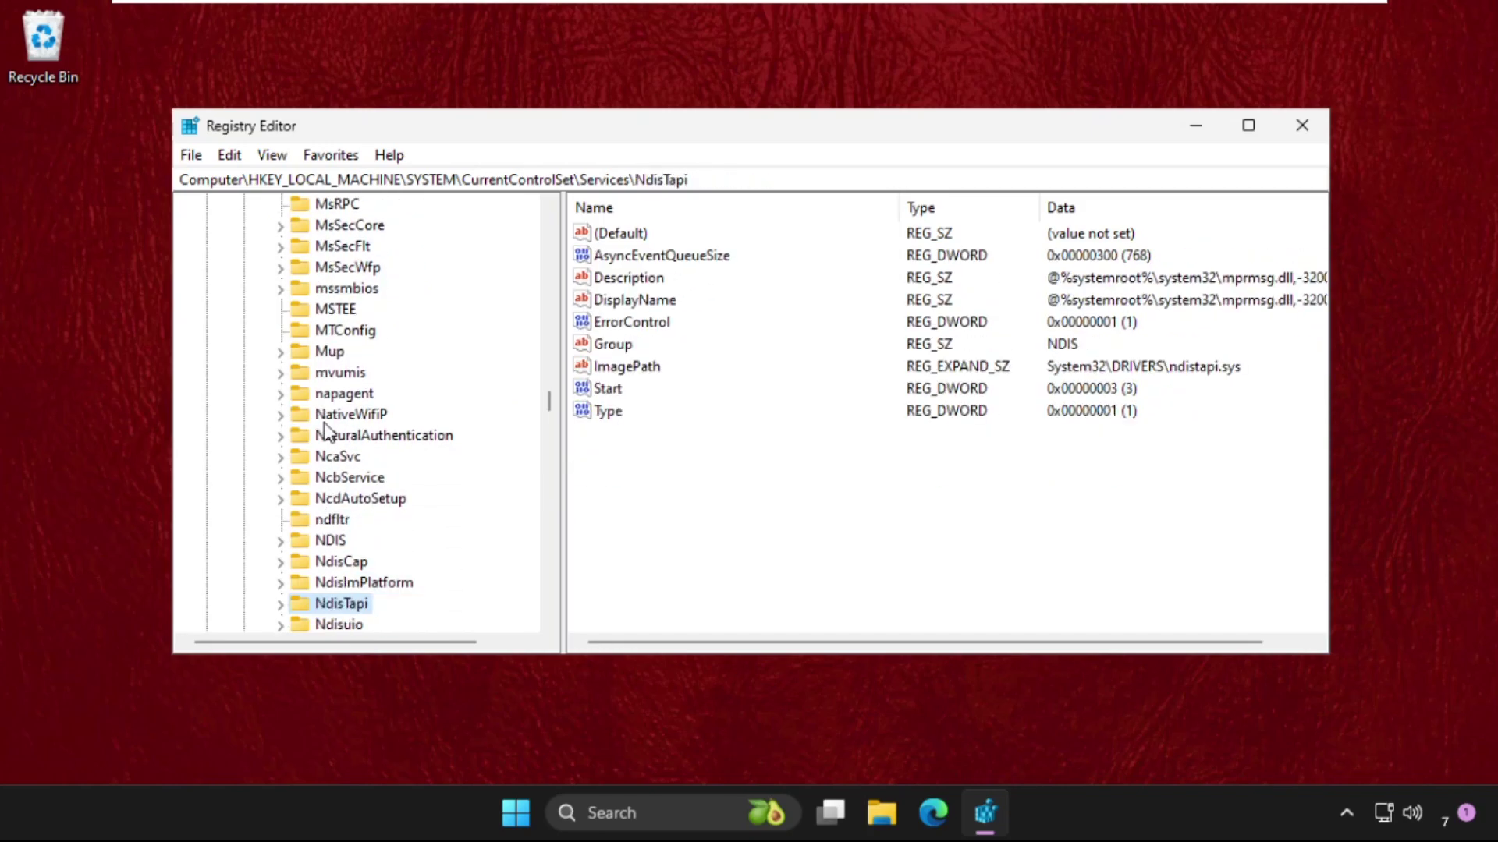
pyautogui.press('Down')
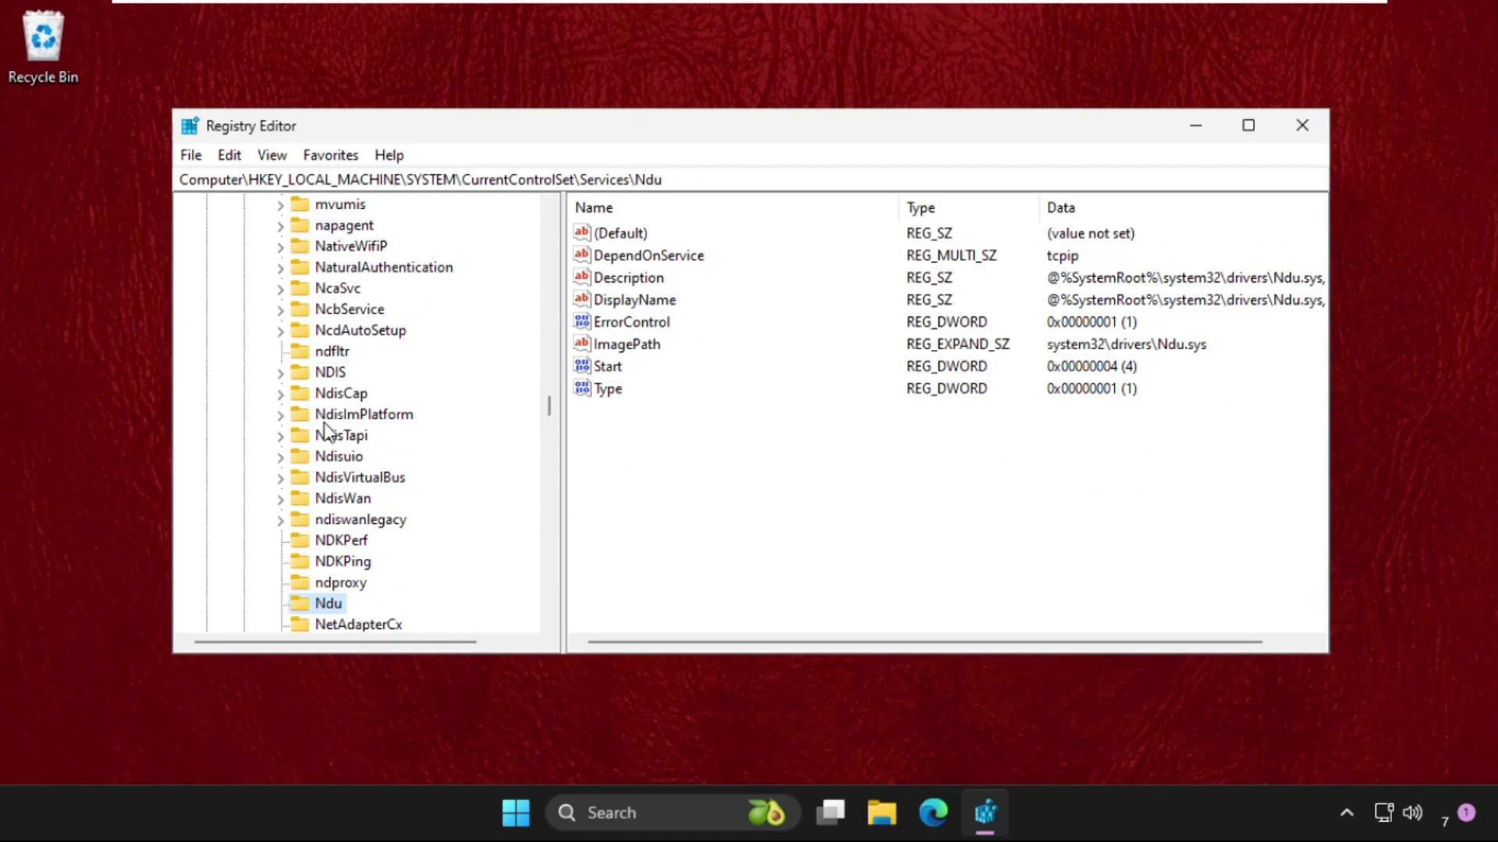
pyautogui.press('Down')
pyautogui.press('Down')
pyautogui.press('Down')
pyautogui.press('Down')
pyautogui.press('Down')
pyautogui.press('Down')
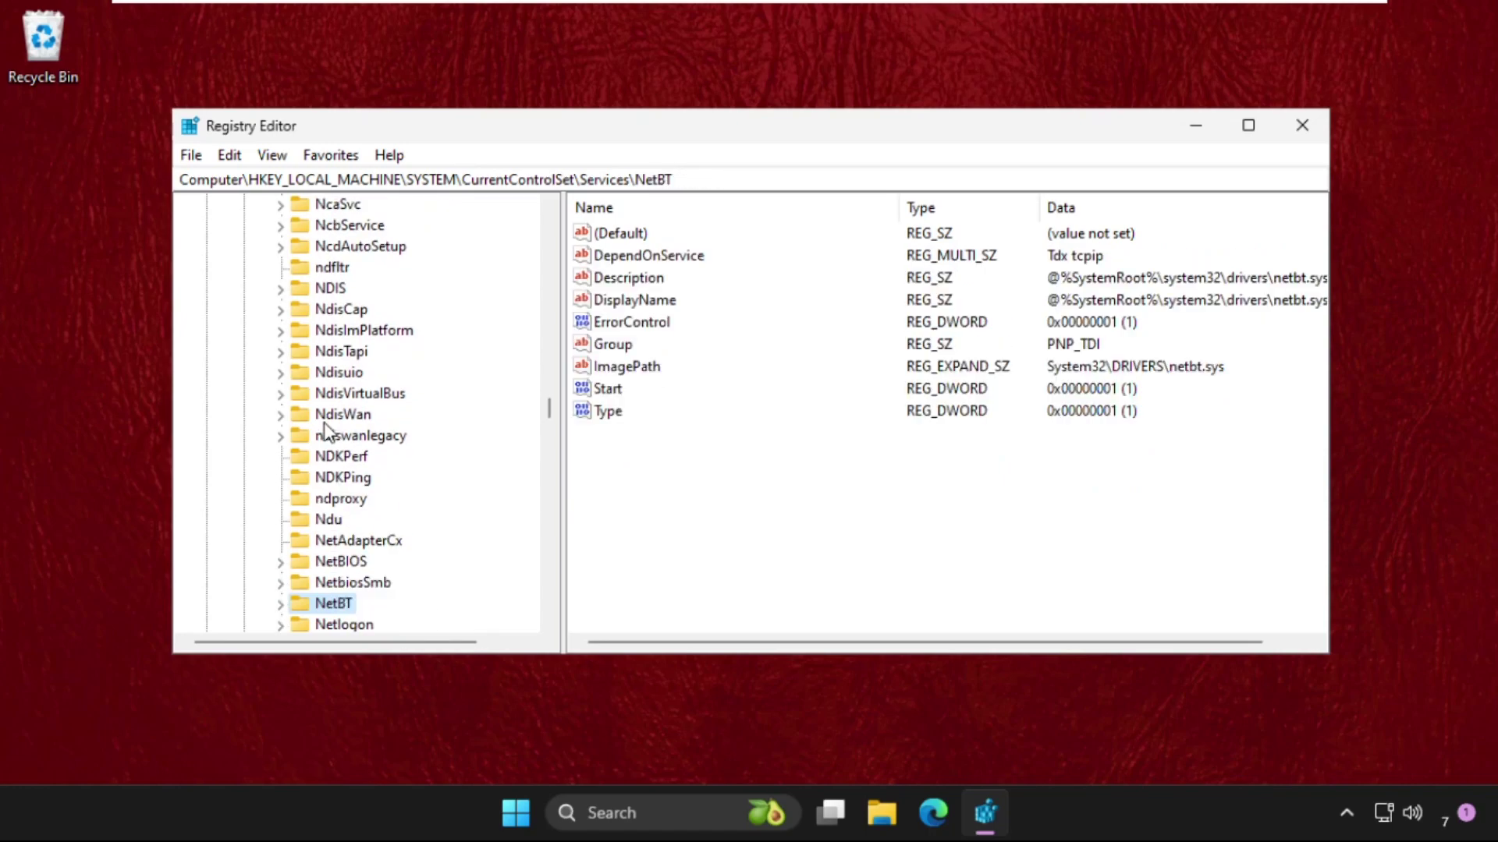
# Locate and select the NlaSvc key, showing its Start value of 3.
pyautogui.scroll(-6, 324, 425)
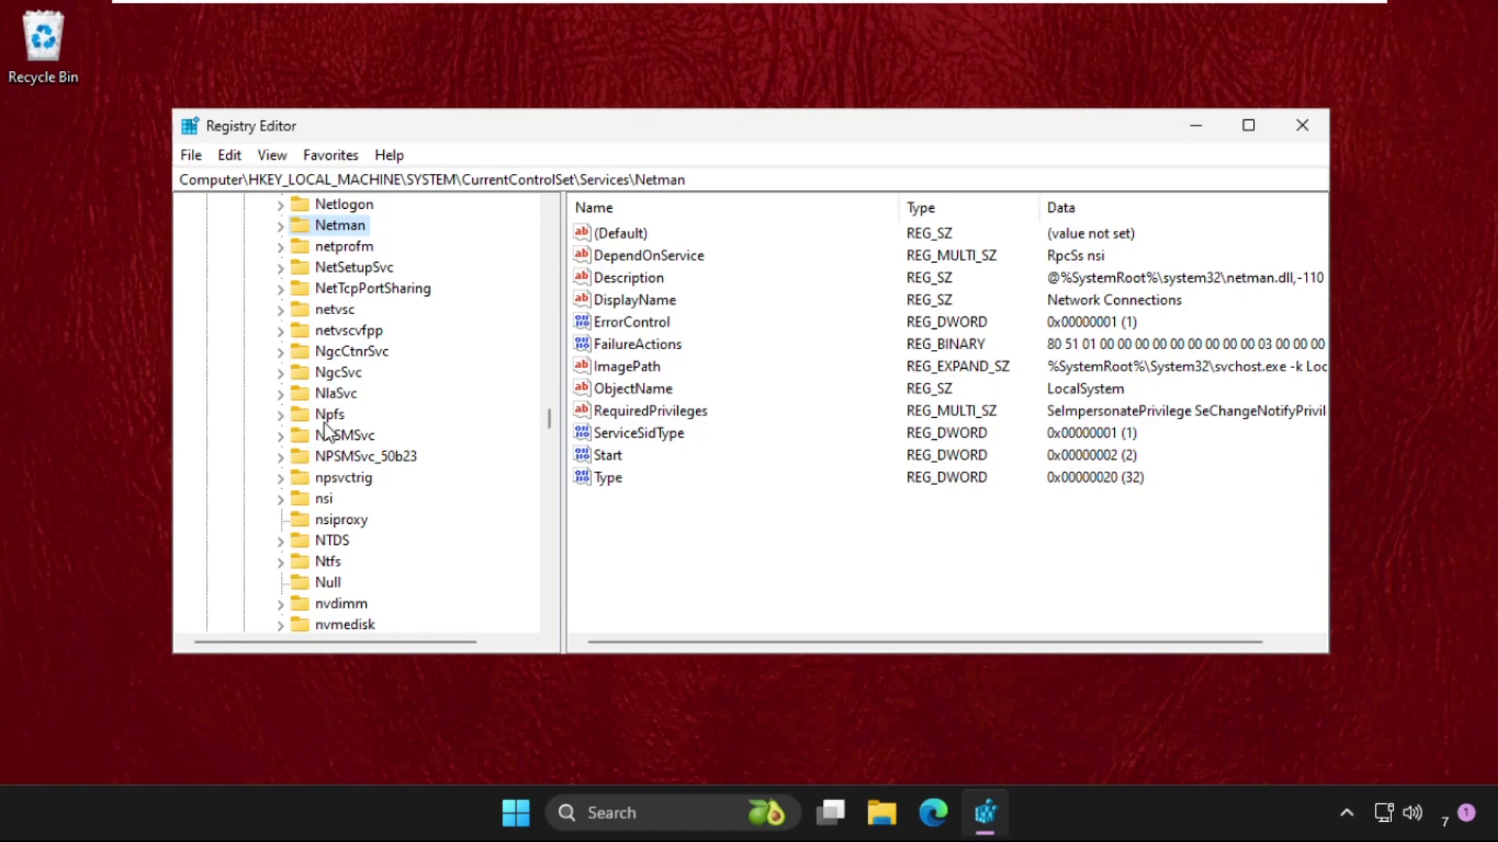
pyautogui.scroll(-3, 324, 425)
pyautogui.scroll(3, 324, 425)
pyautogui.scroll(1, 343, 582)
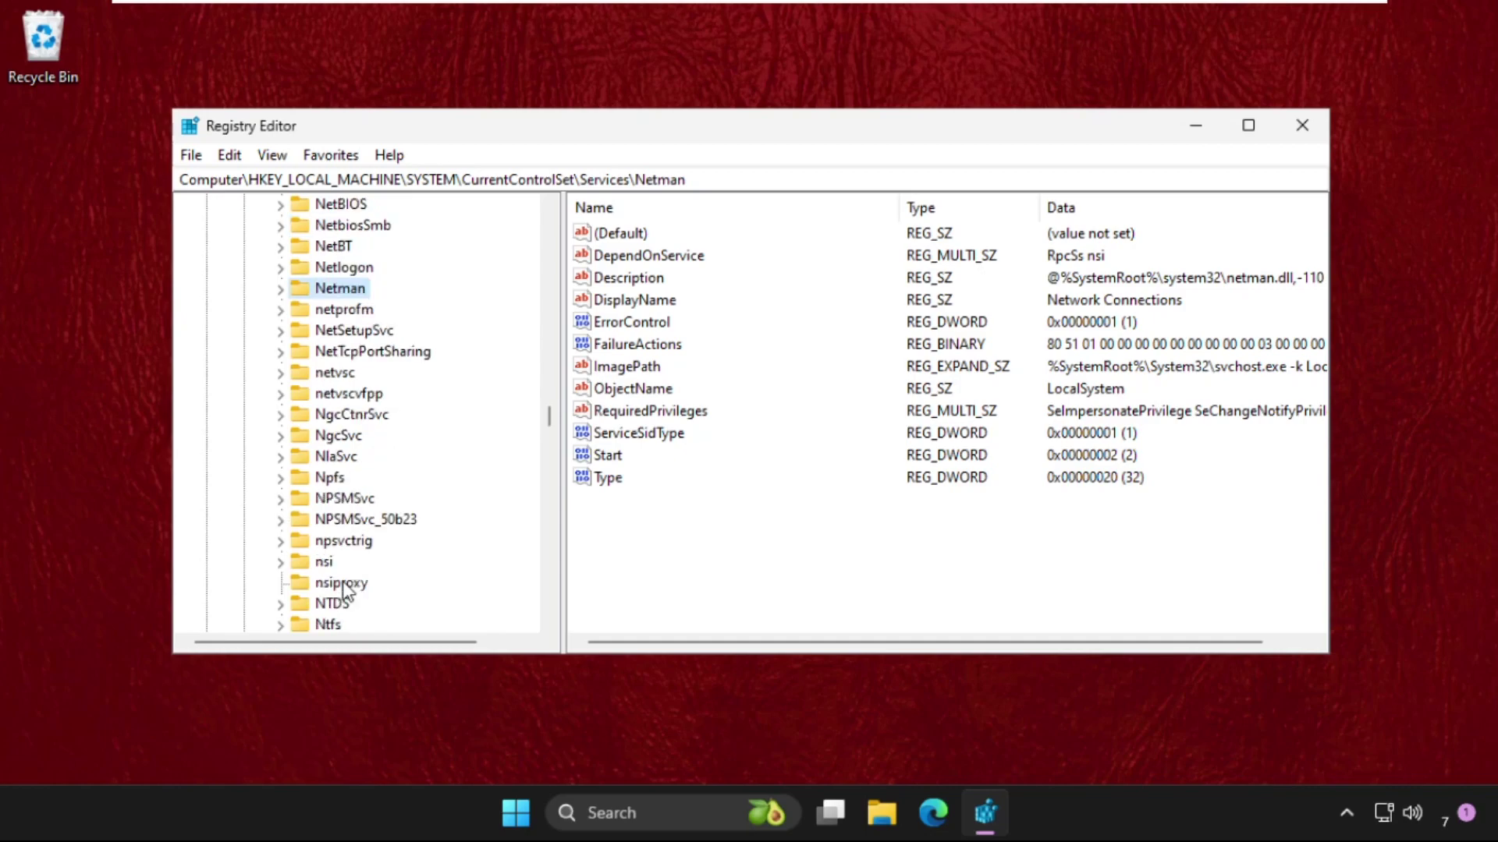
pyautogui.scroll(2, 343, 582)
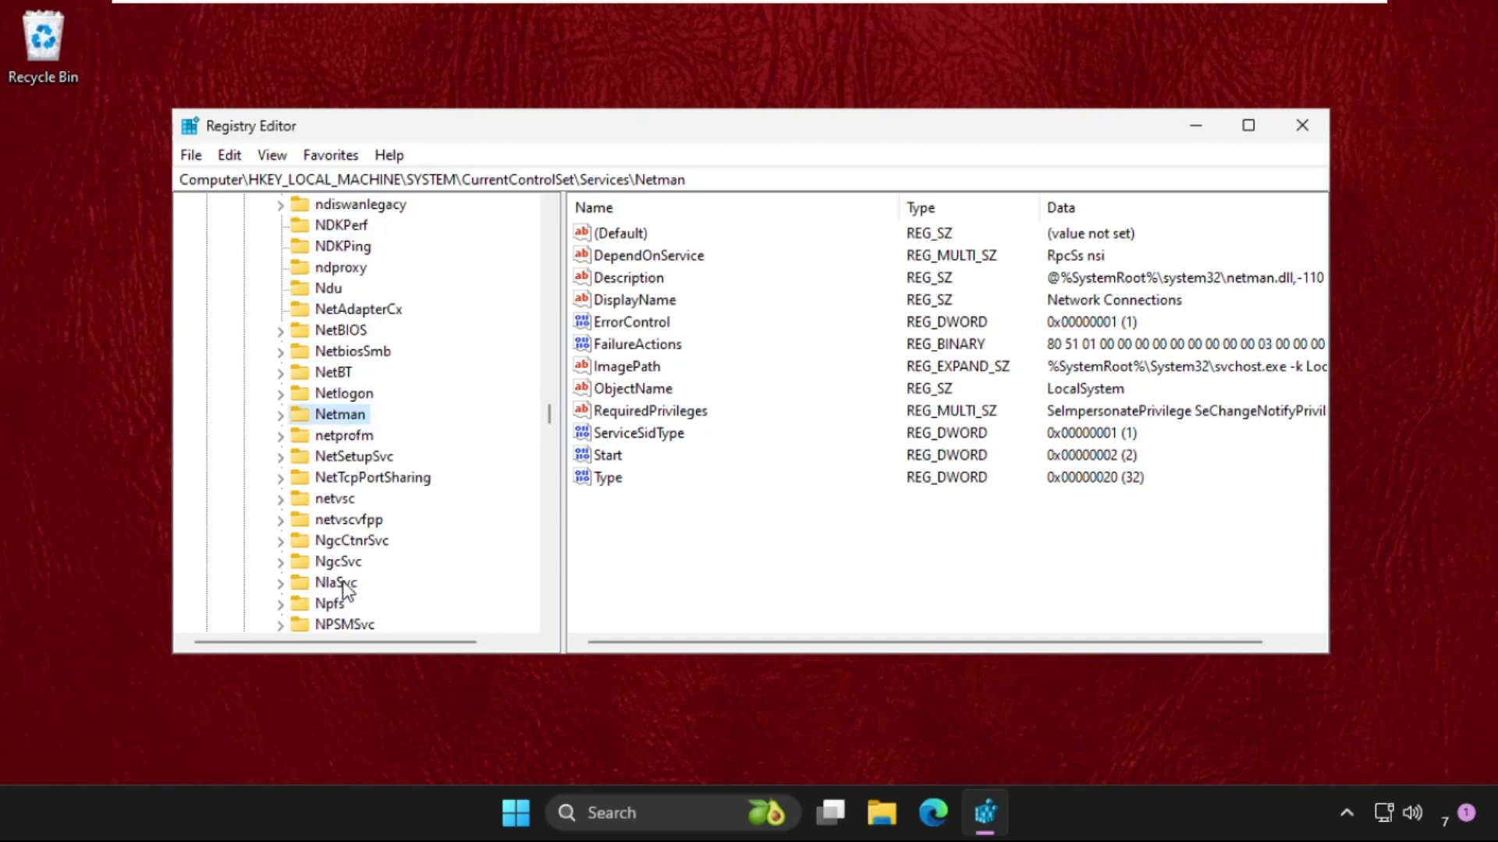
pyautogui.scroll(2, 343, 584)
pyautogui.scroll(-1, 343, 583)
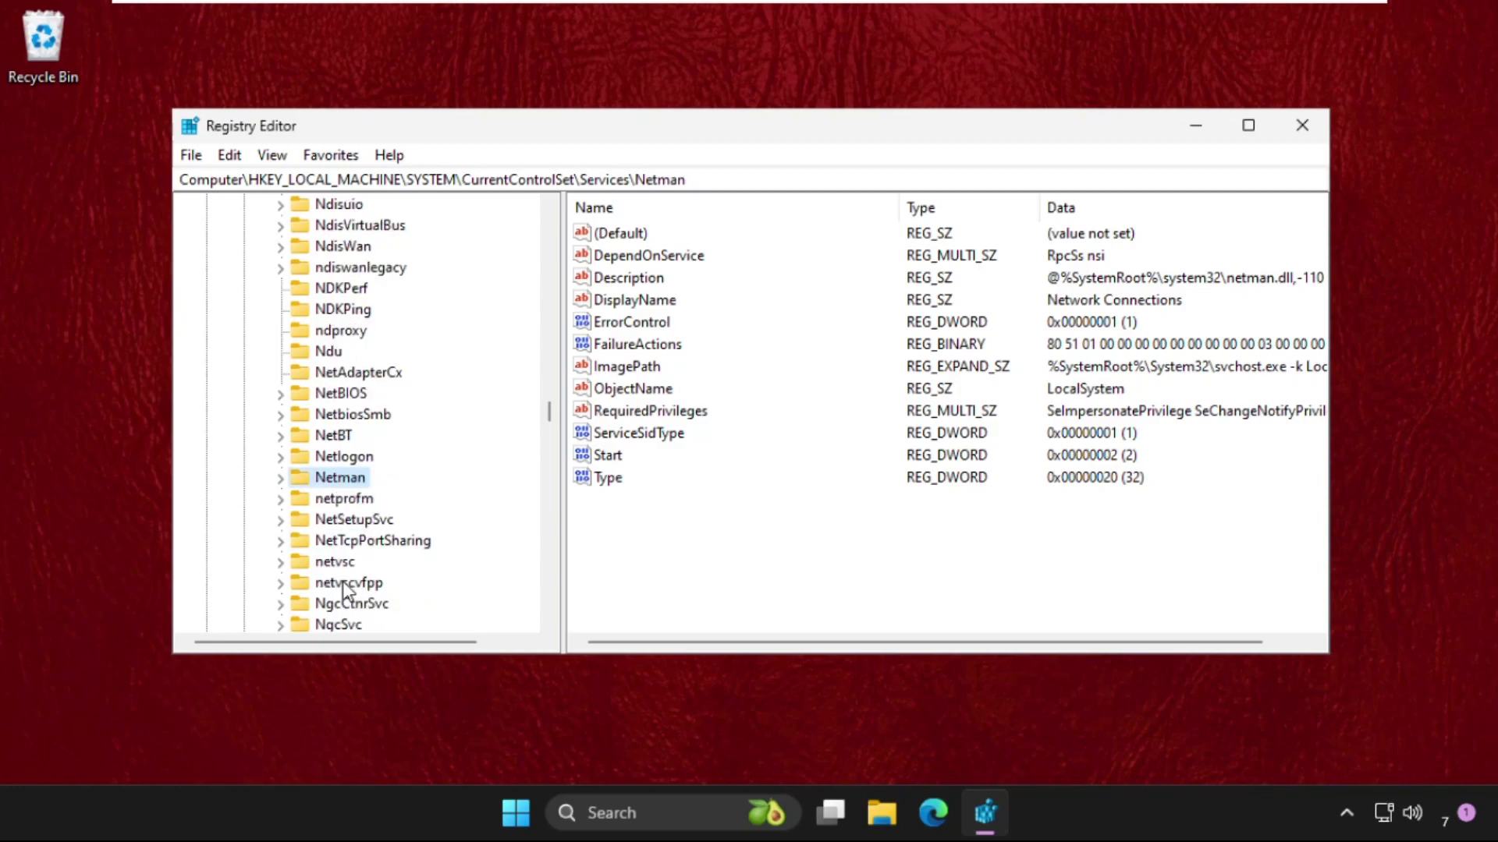
pyautogui.scroll(-1, 343, 582)
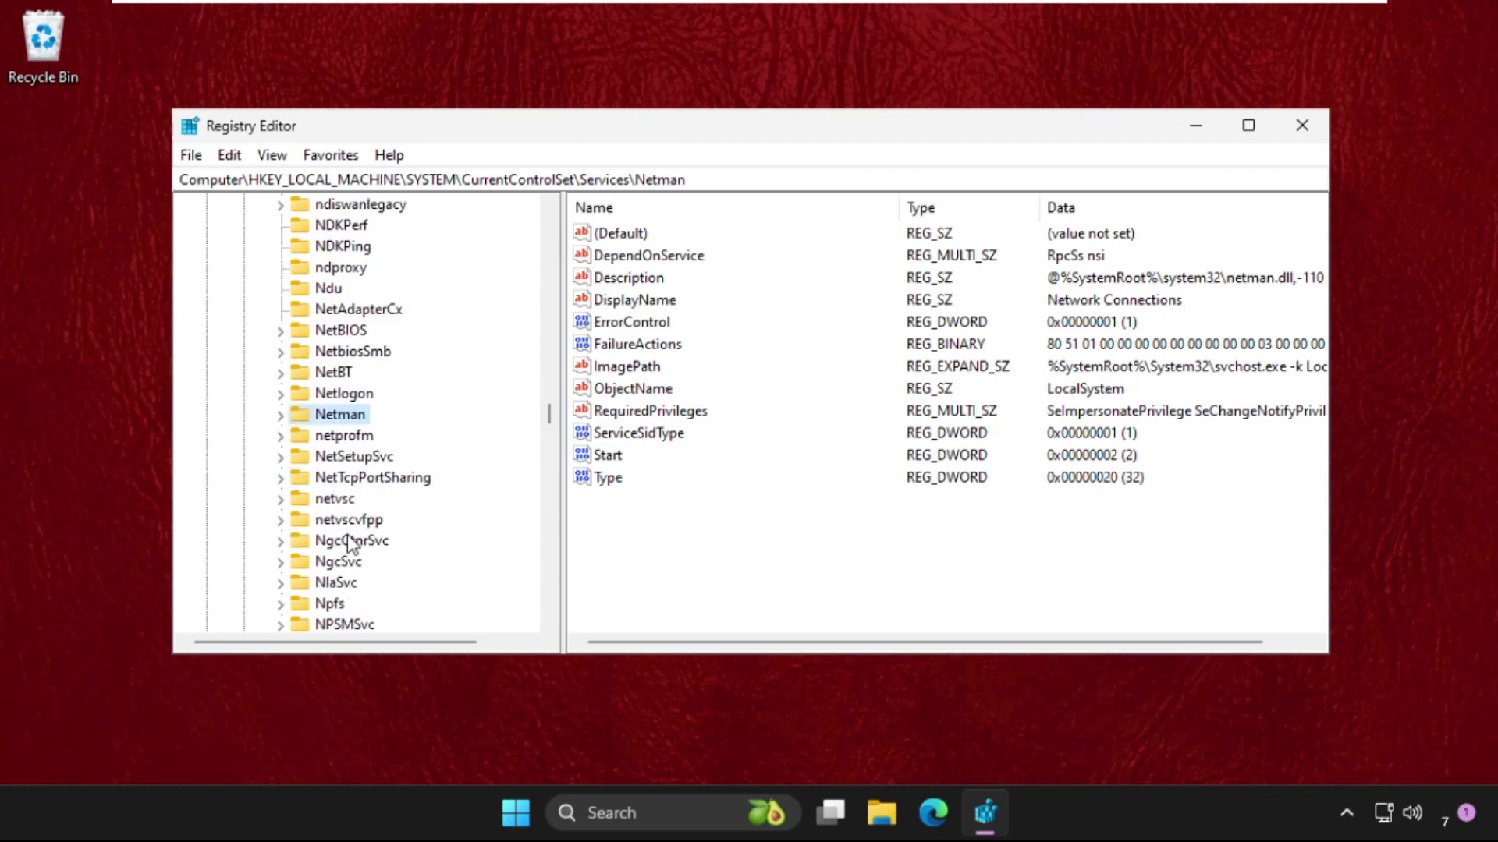
pyautogui.scroll(-1, 348, 542)
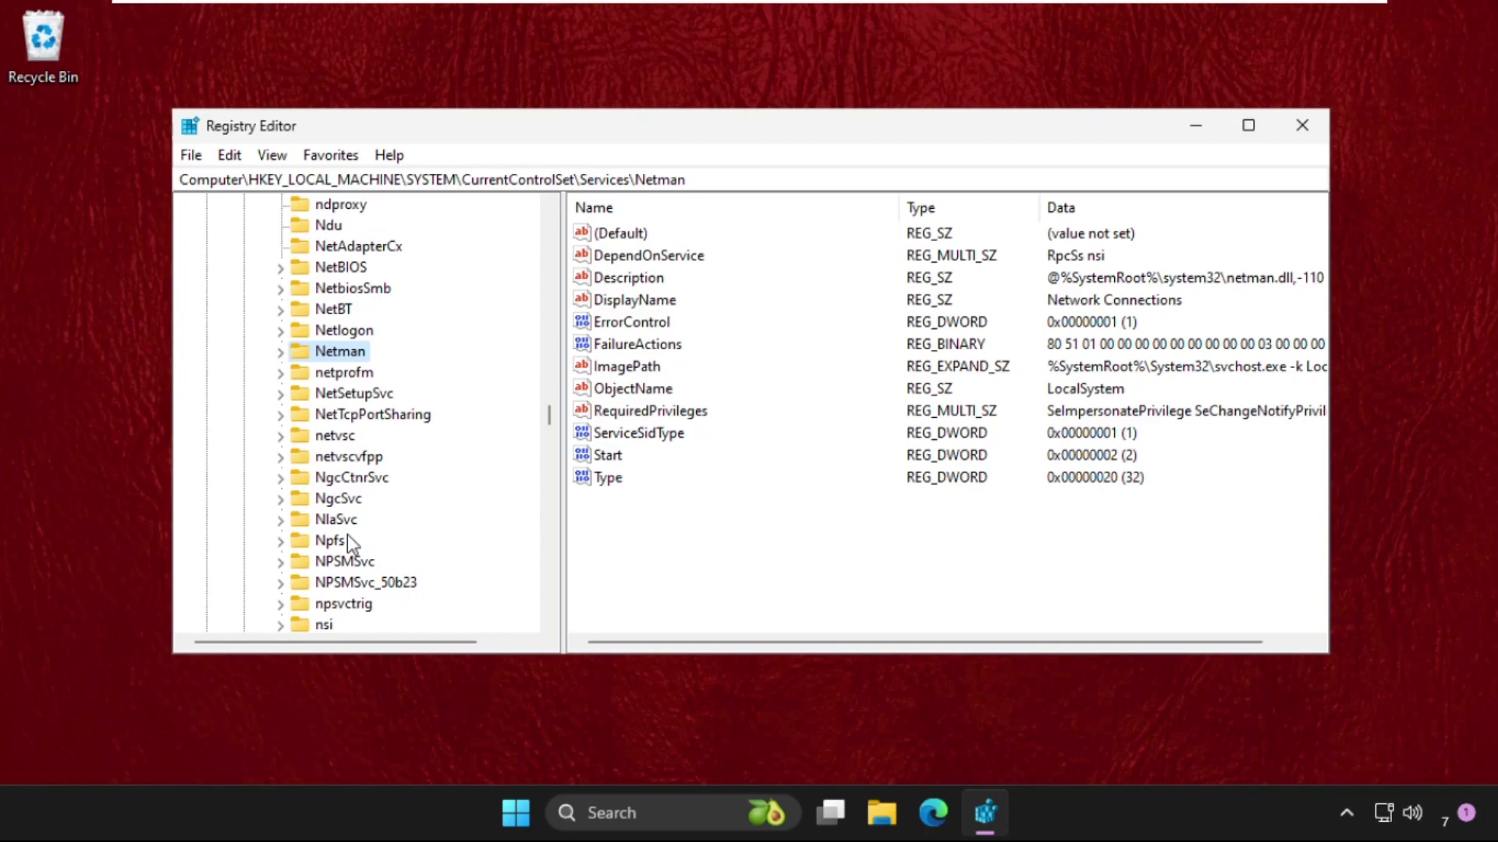
pyautogui.click(344, 523)
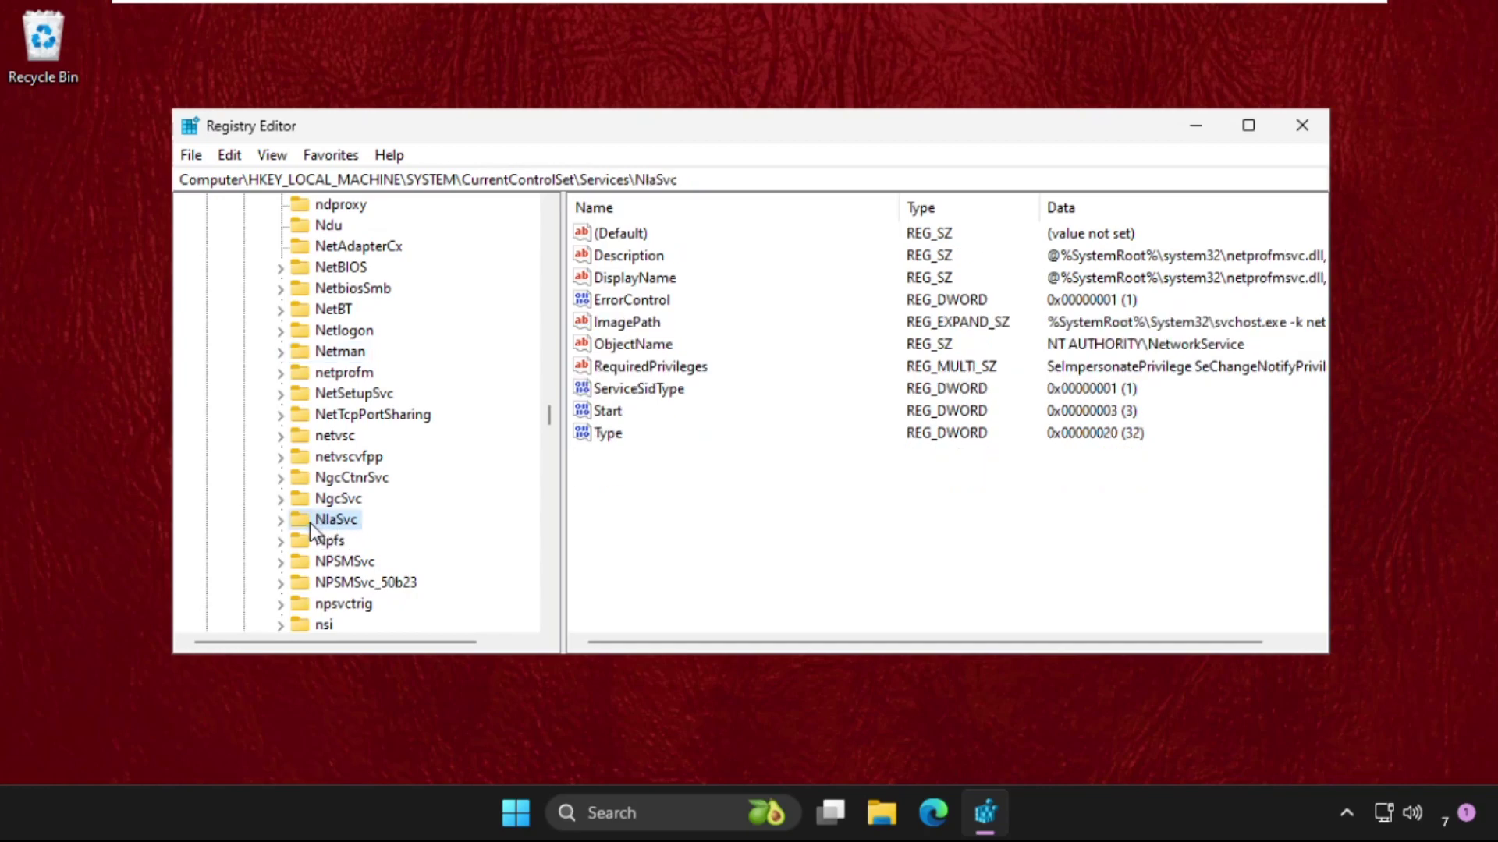
# Expand NlaSvc > Parameters, show the Internet key, and select EnableActiveProbing (currently 1).
pyautogui.click(280, 521)
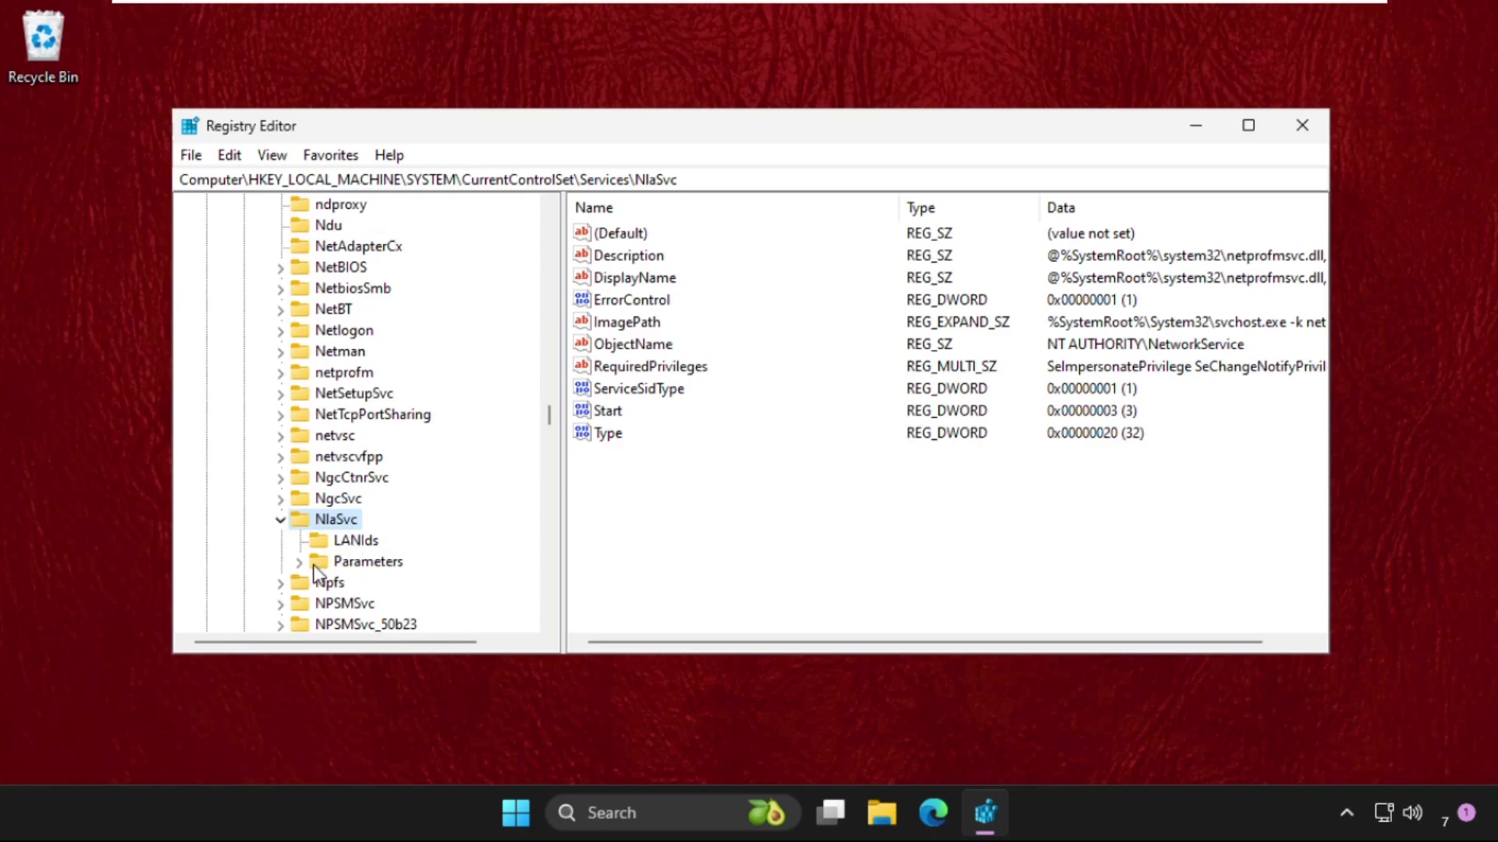
pyautogui.click(299, 563)
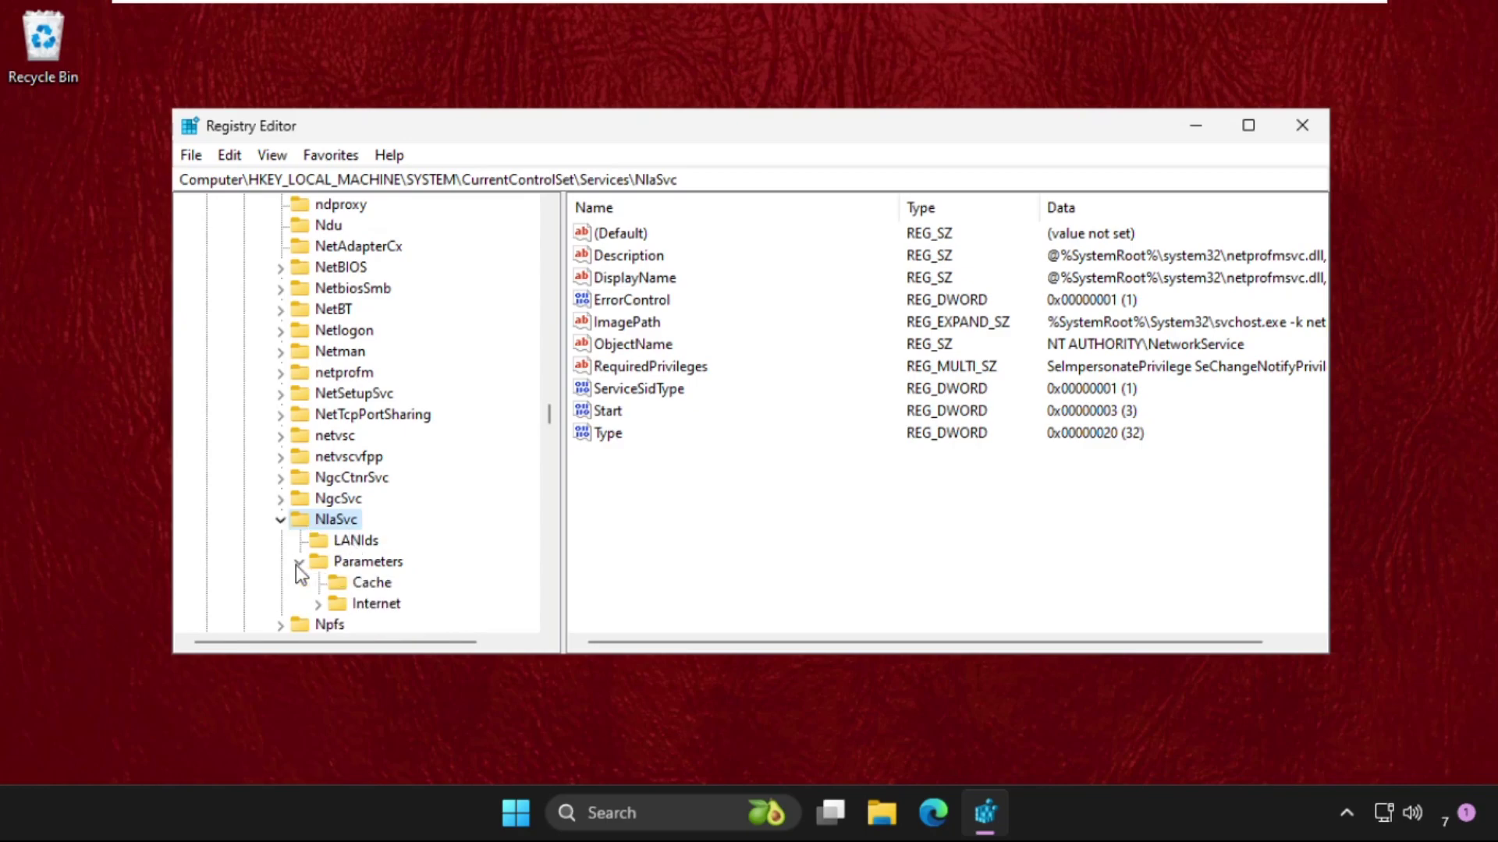
pyautogui.click(370, 607)
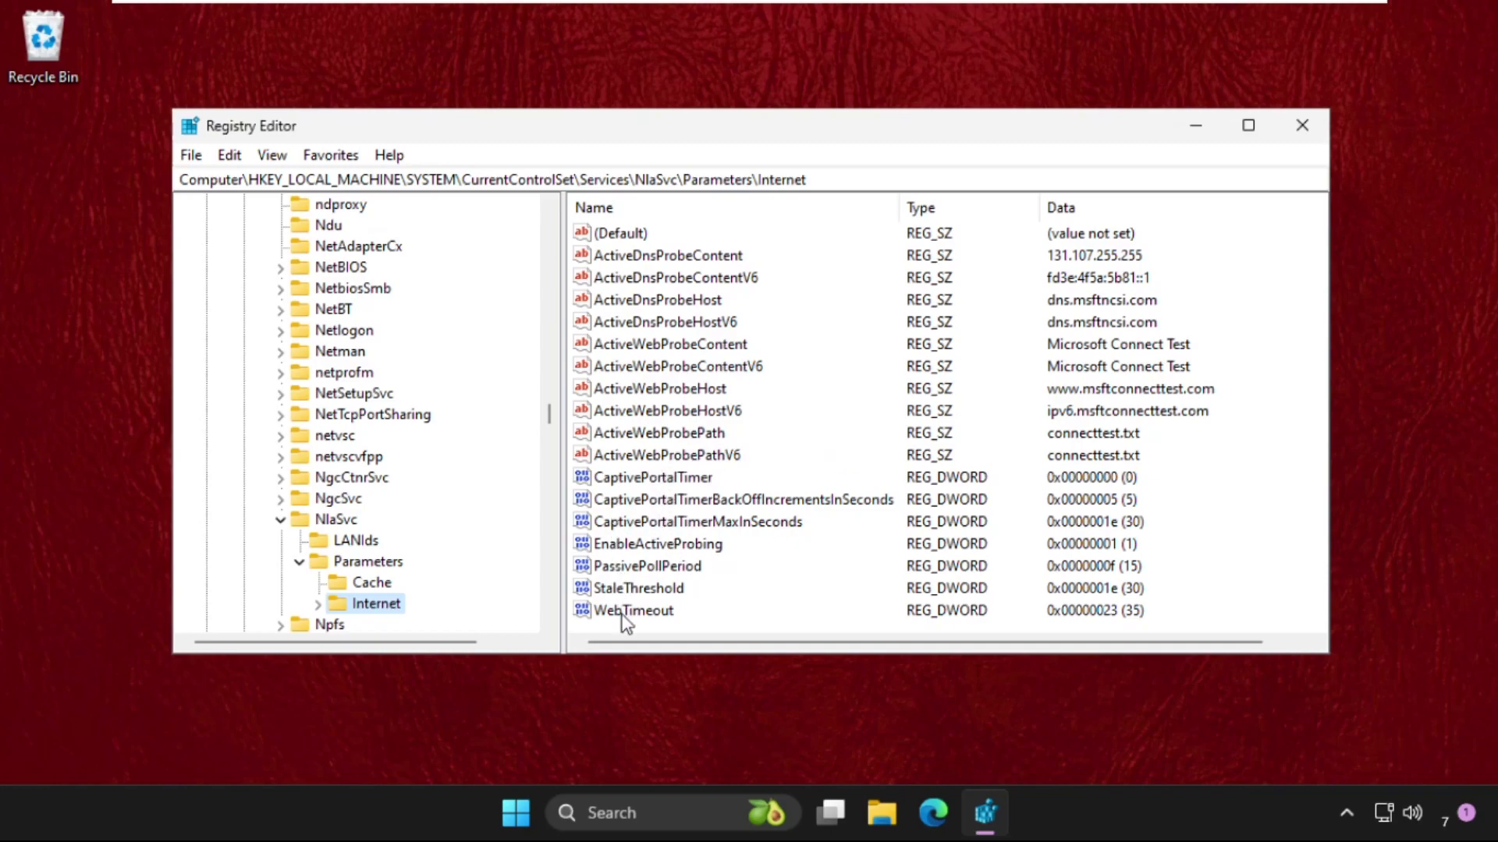
pyautogui.click(626, 546)
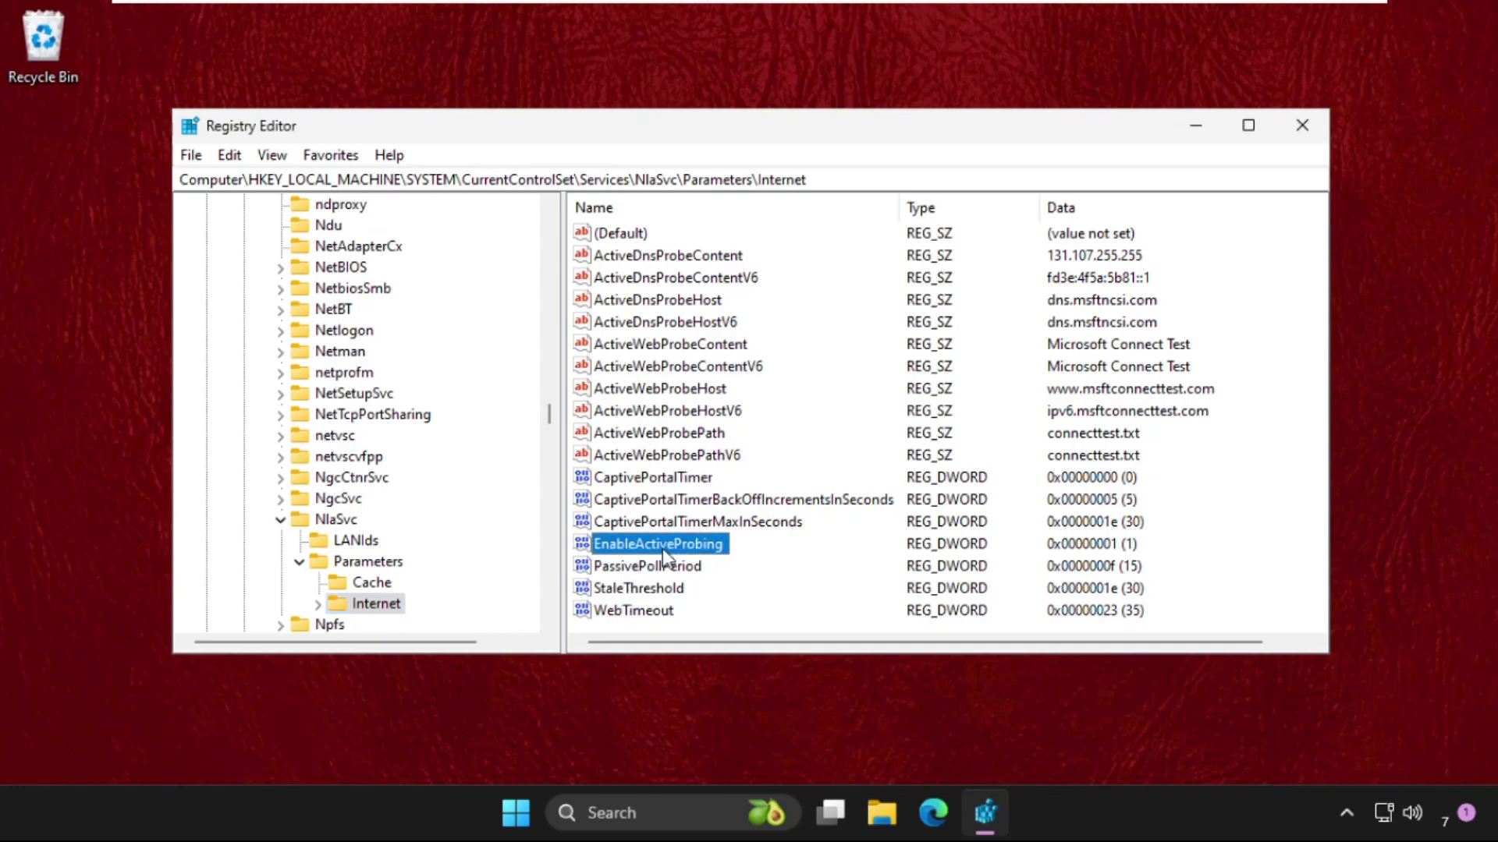
# Modify EnableActiveProbing's value data from 1 to 0.
pyautogui.rightClick(623, 544)
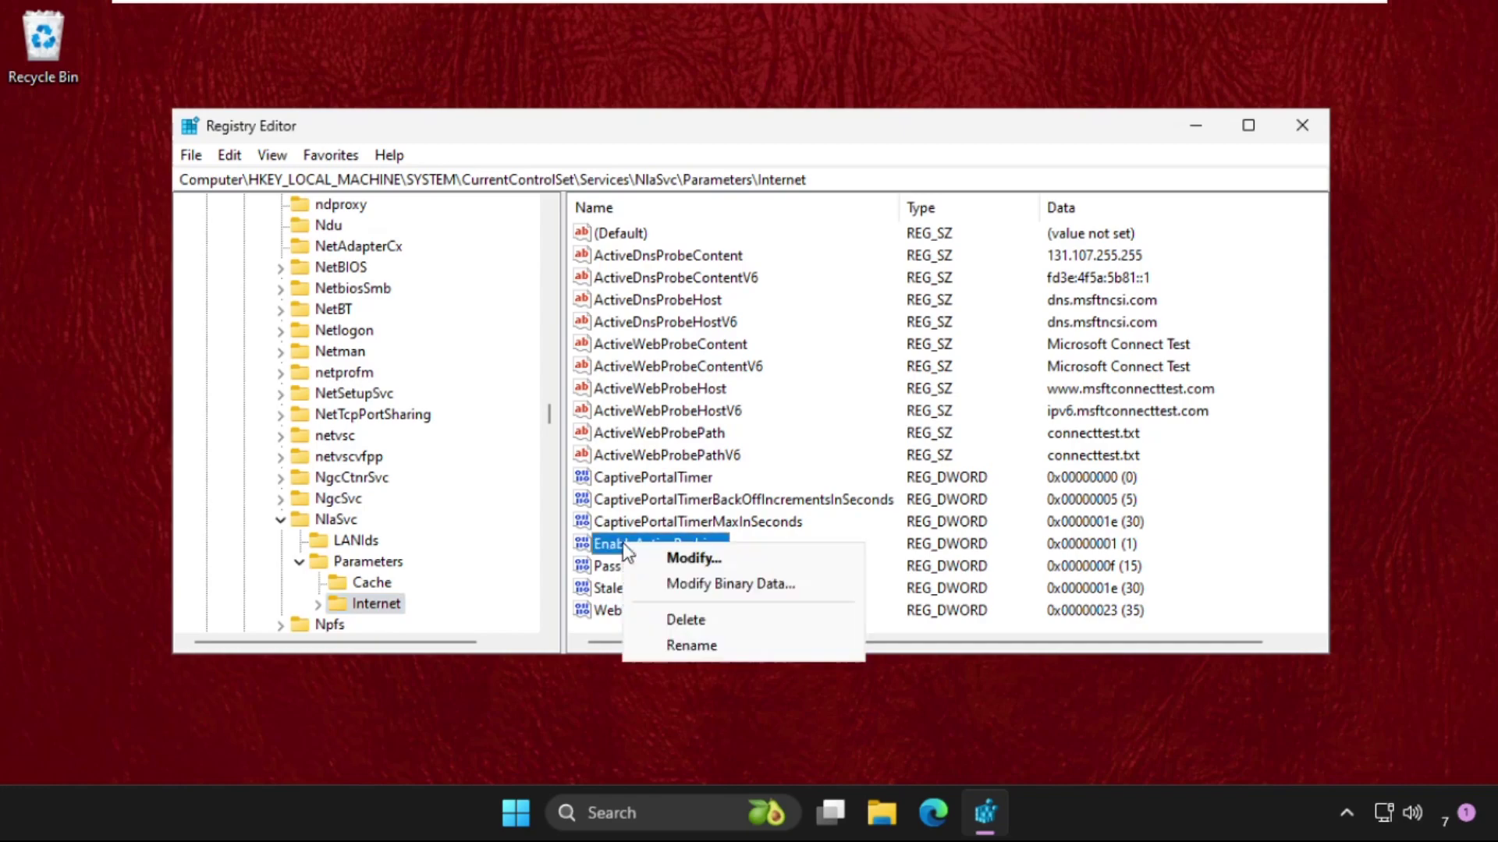
pyautogui.click(684, 559)
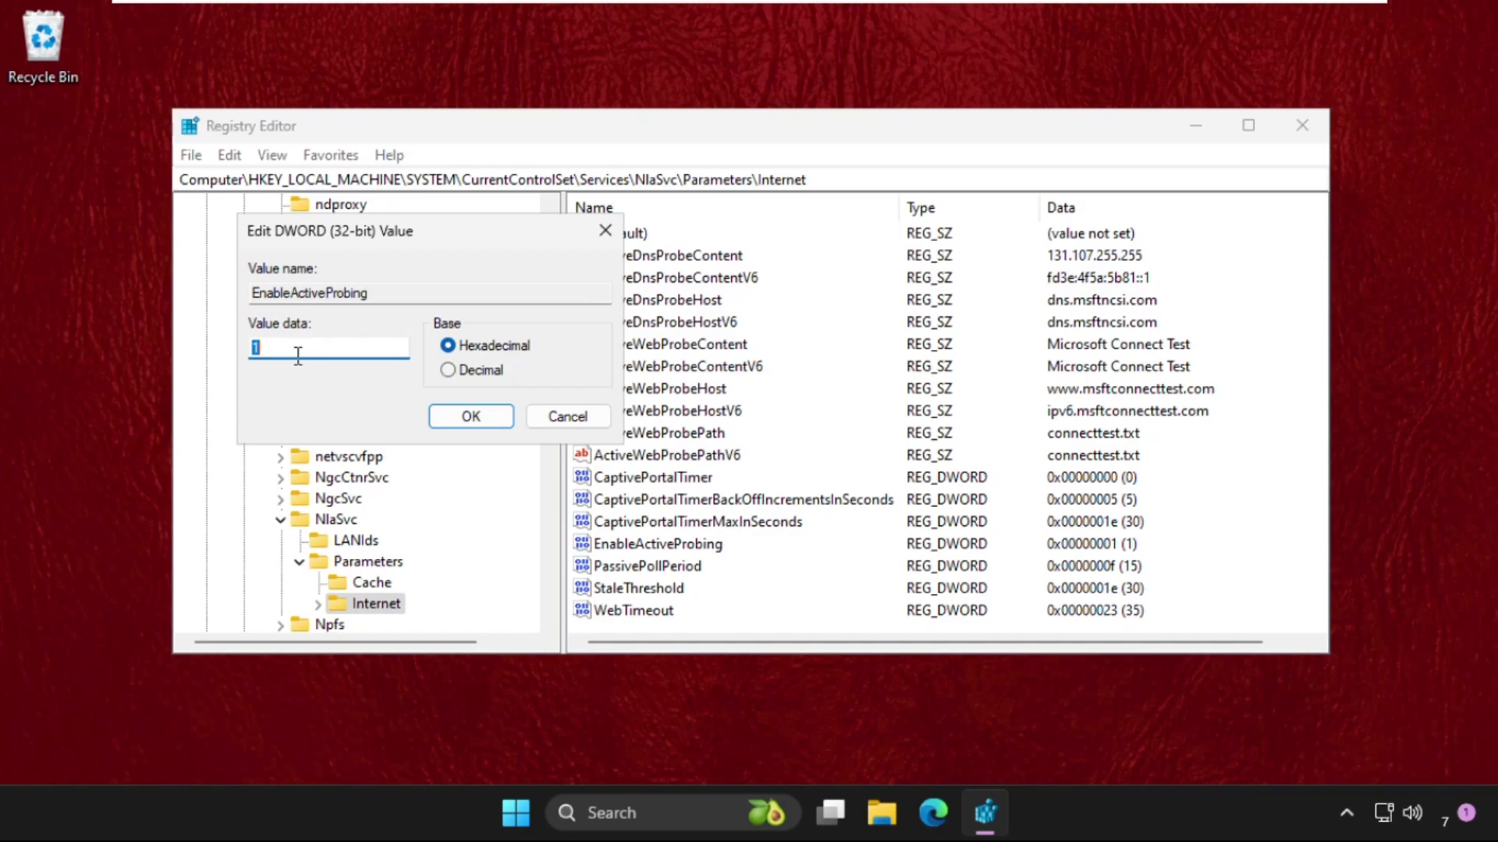
pyautogui.write('0')
pyautogui.click(466, 410)
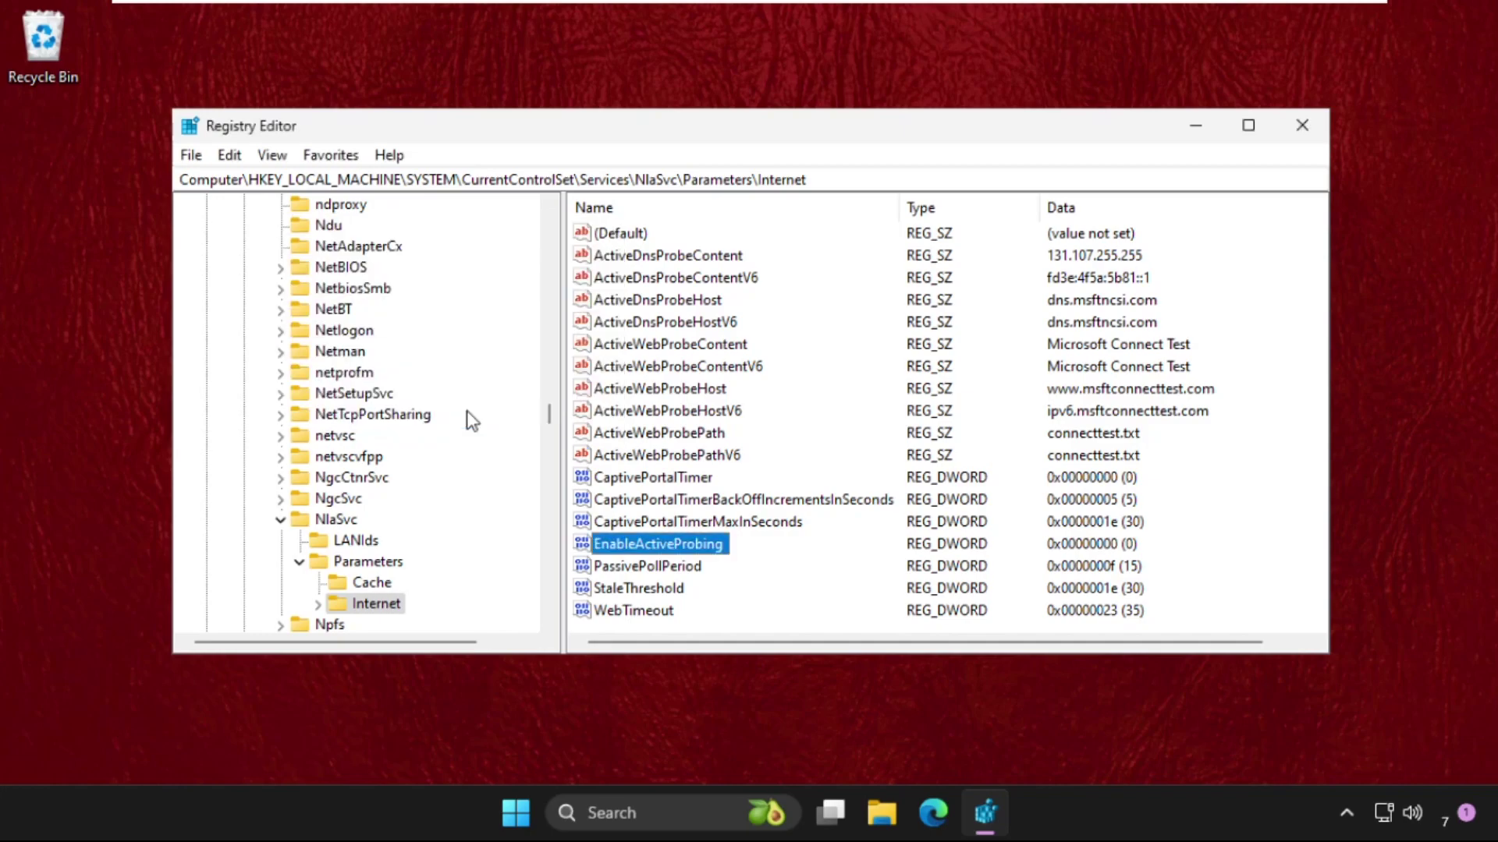
# Collapse the NlaSvc, Services, CurrentControlSet, SYSTEM and HKEY_LOCAL_MACHINE branches.
pyautogui.click(299, 562)
pyautogui.click(290, 519)
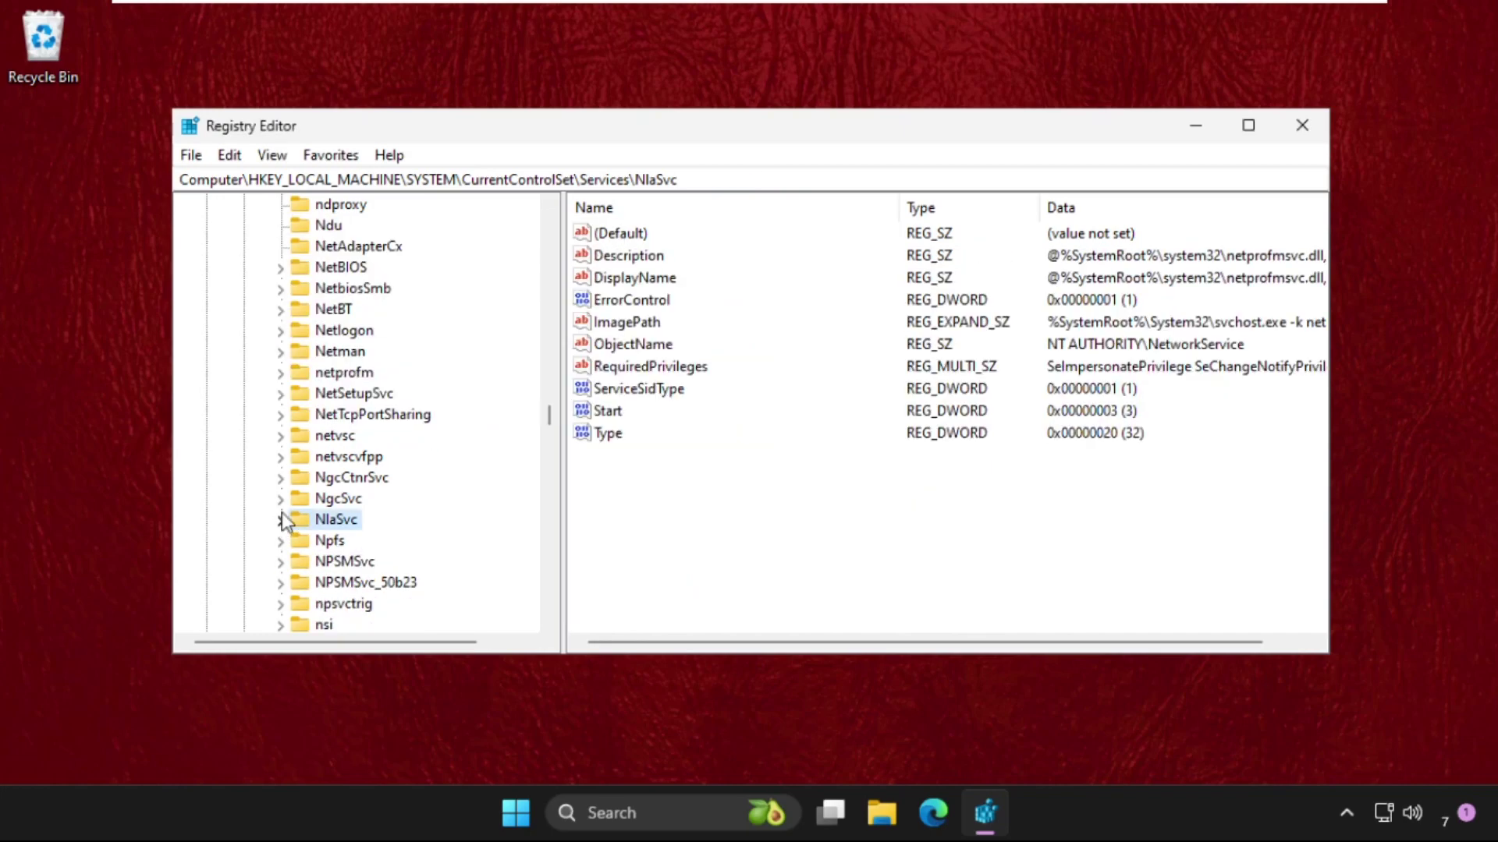
pyautogui.scroll(20, 303, 488)
pyautogui.scroll(20, 302, 487)
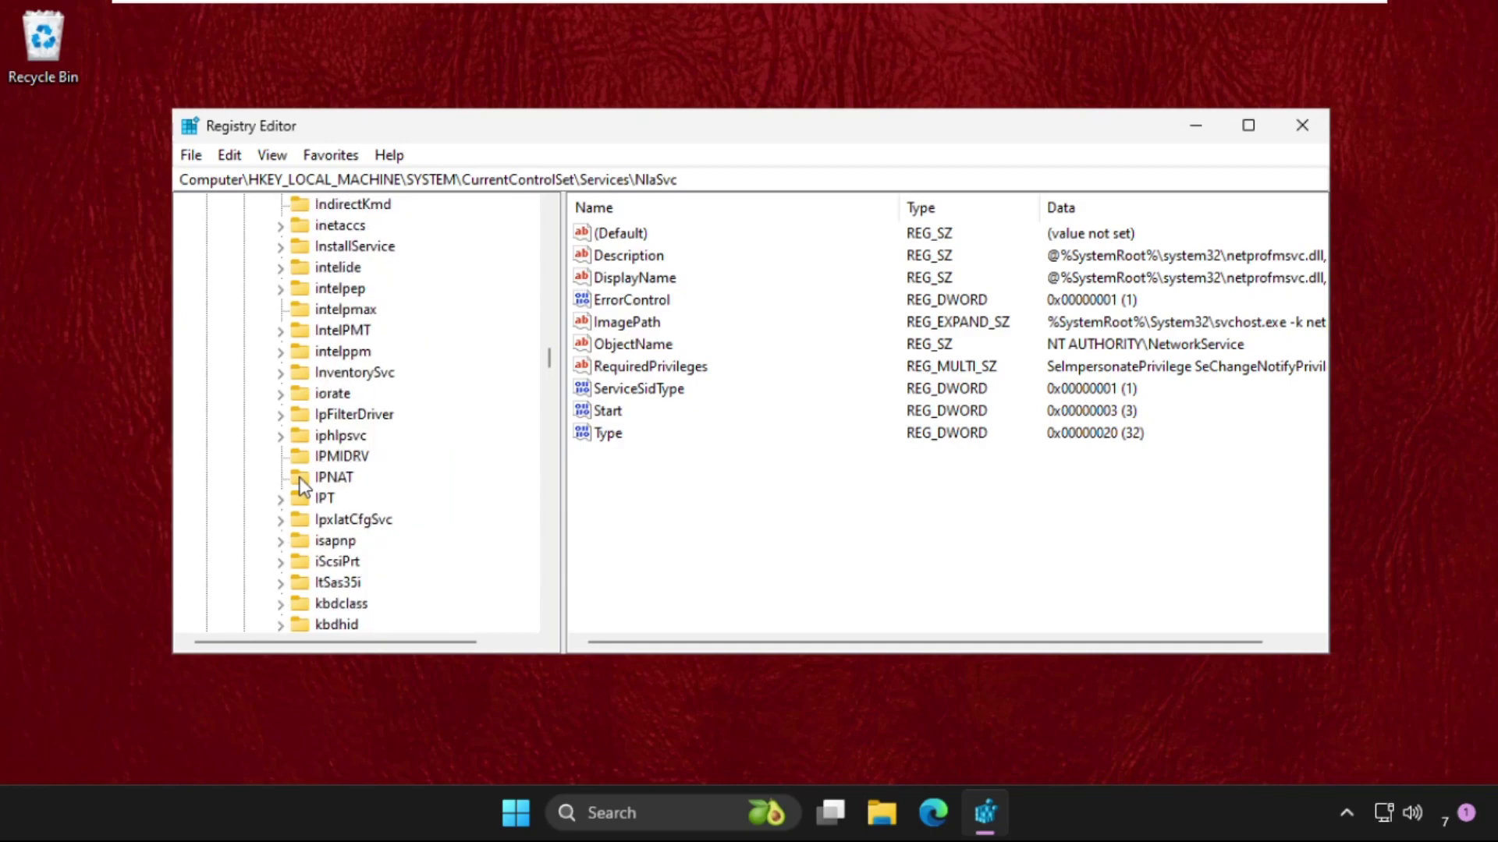
pyautogui.scroll(20, 303, 488)
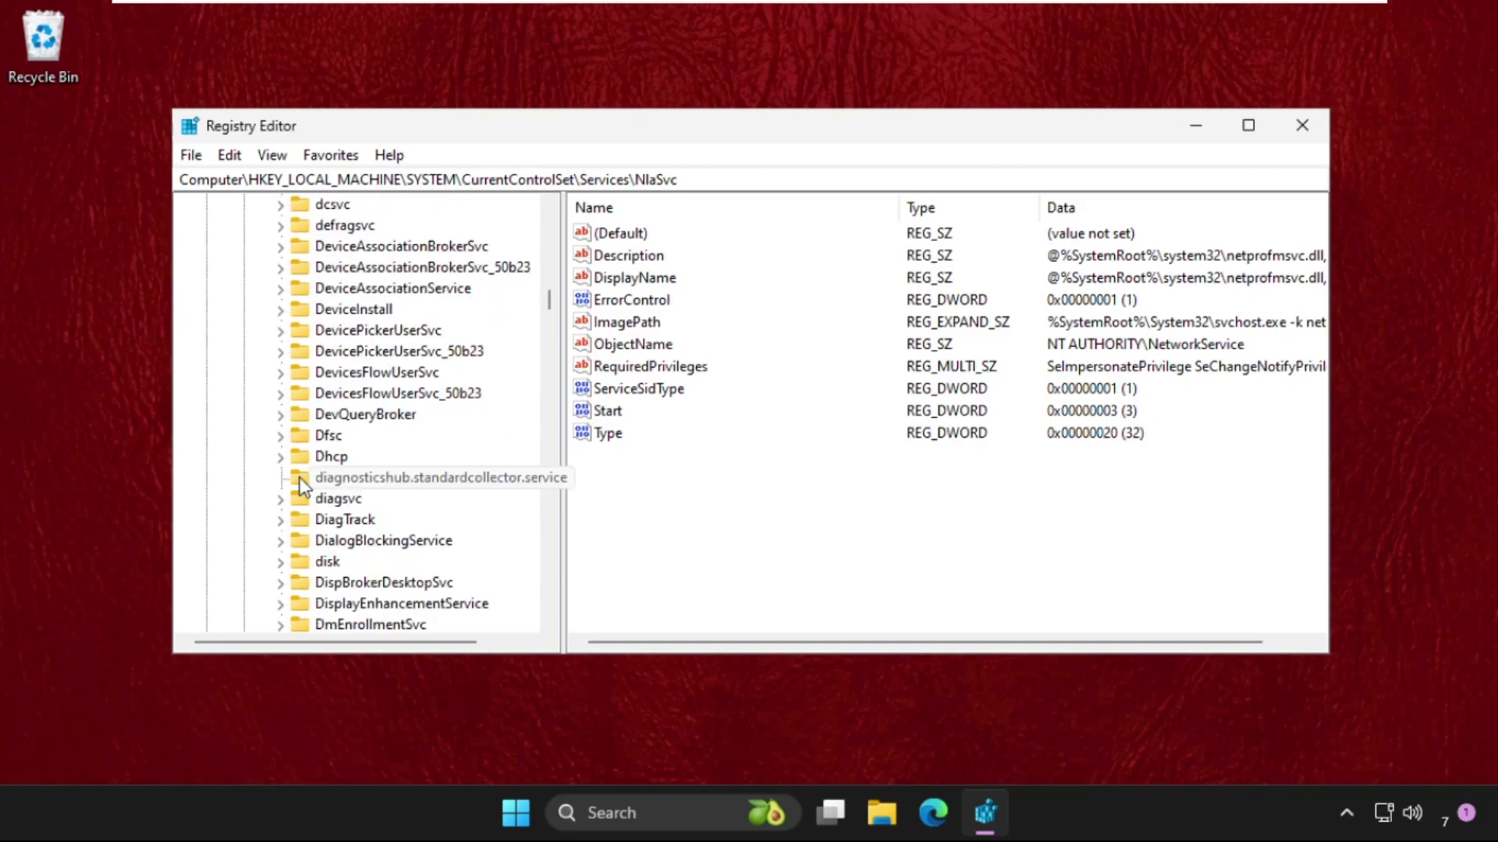
pyautogui.scroll(15, 302, 488)
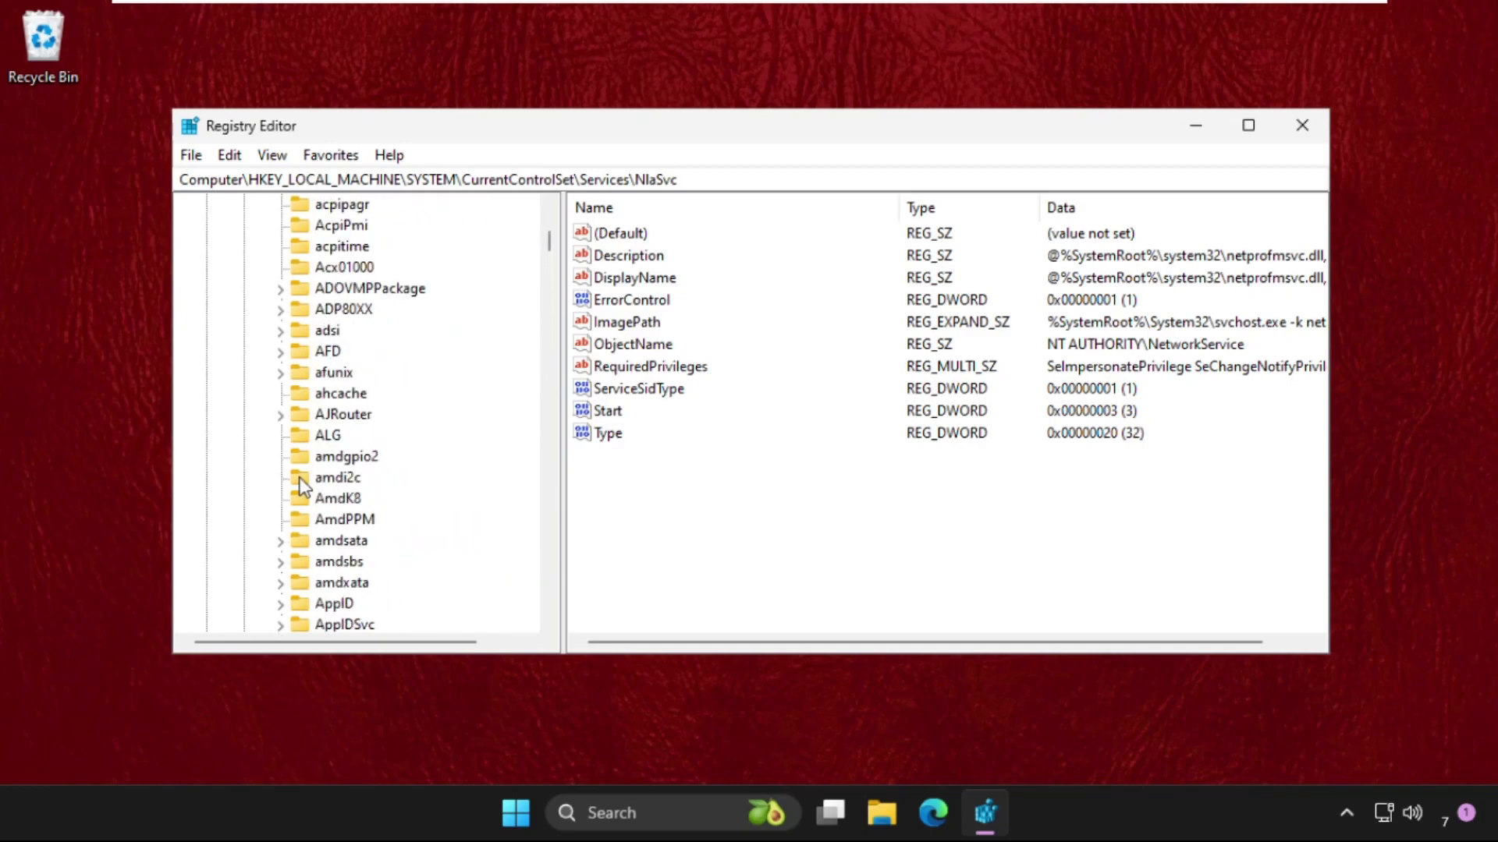
pyautogui.click(262, 542)
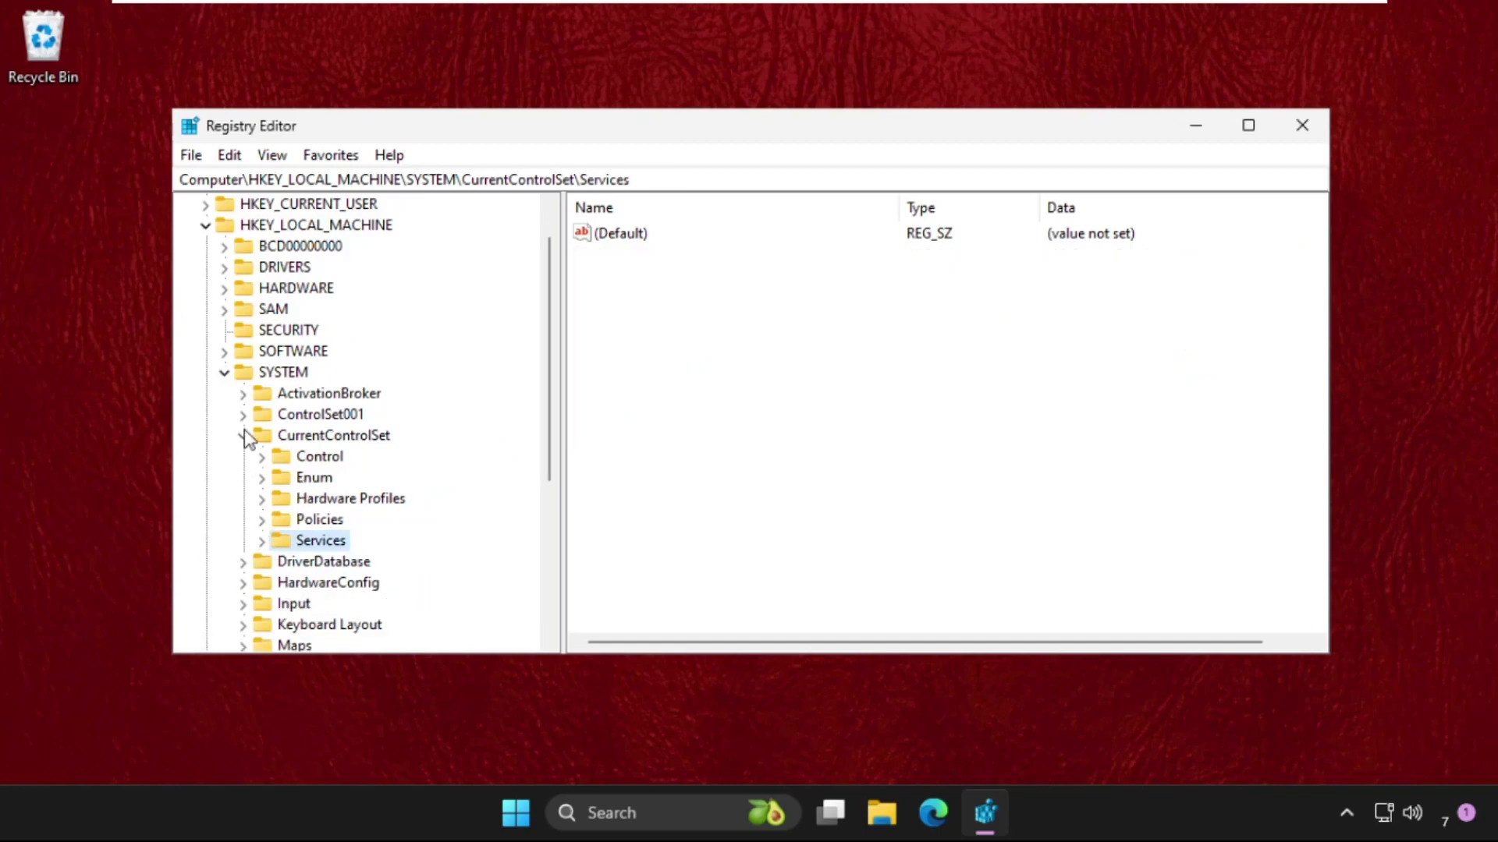
pyautogui.click(243, 435)
pyautogui.click(224, 372)
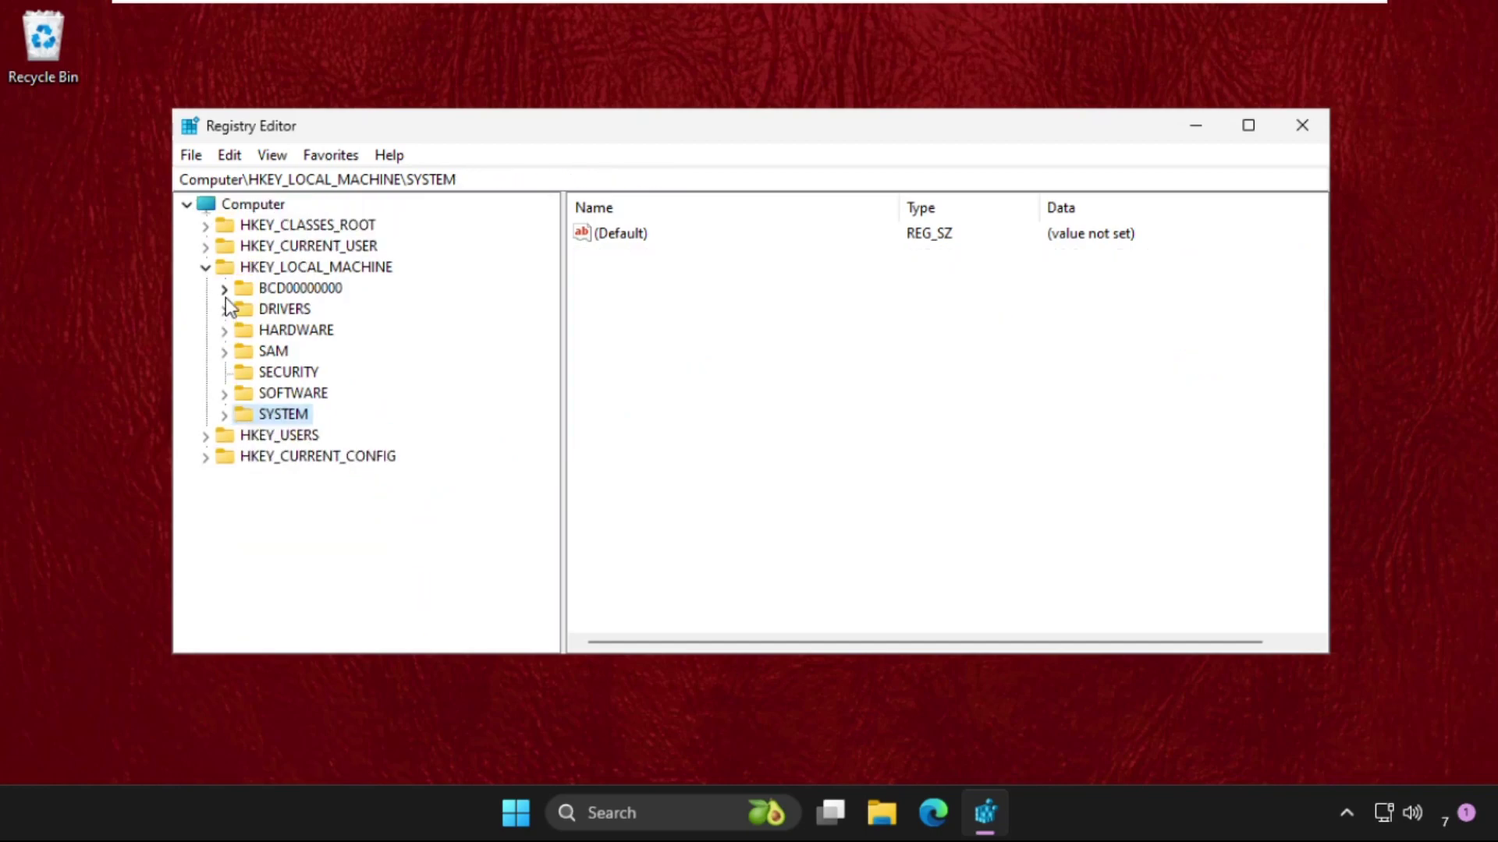
pyautogui.click(207, 268)
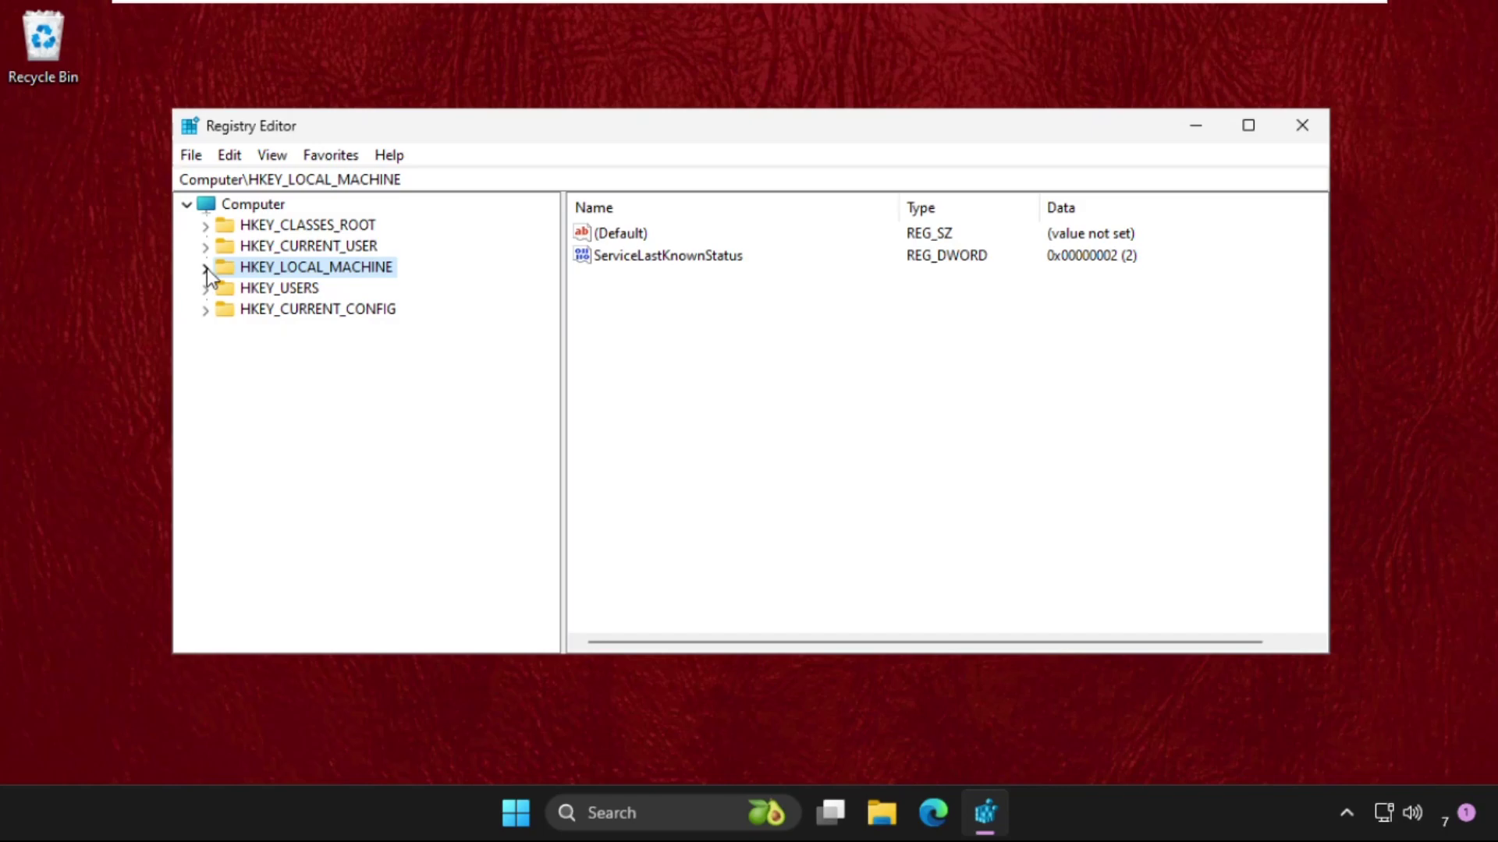
# Expand HKEY_LOCAL_MACHINE > SOFTWARE > Policies > Microsoft > Windows and select NetworkConnectivityStatsindicator.
pyautogui.click(206, 269)
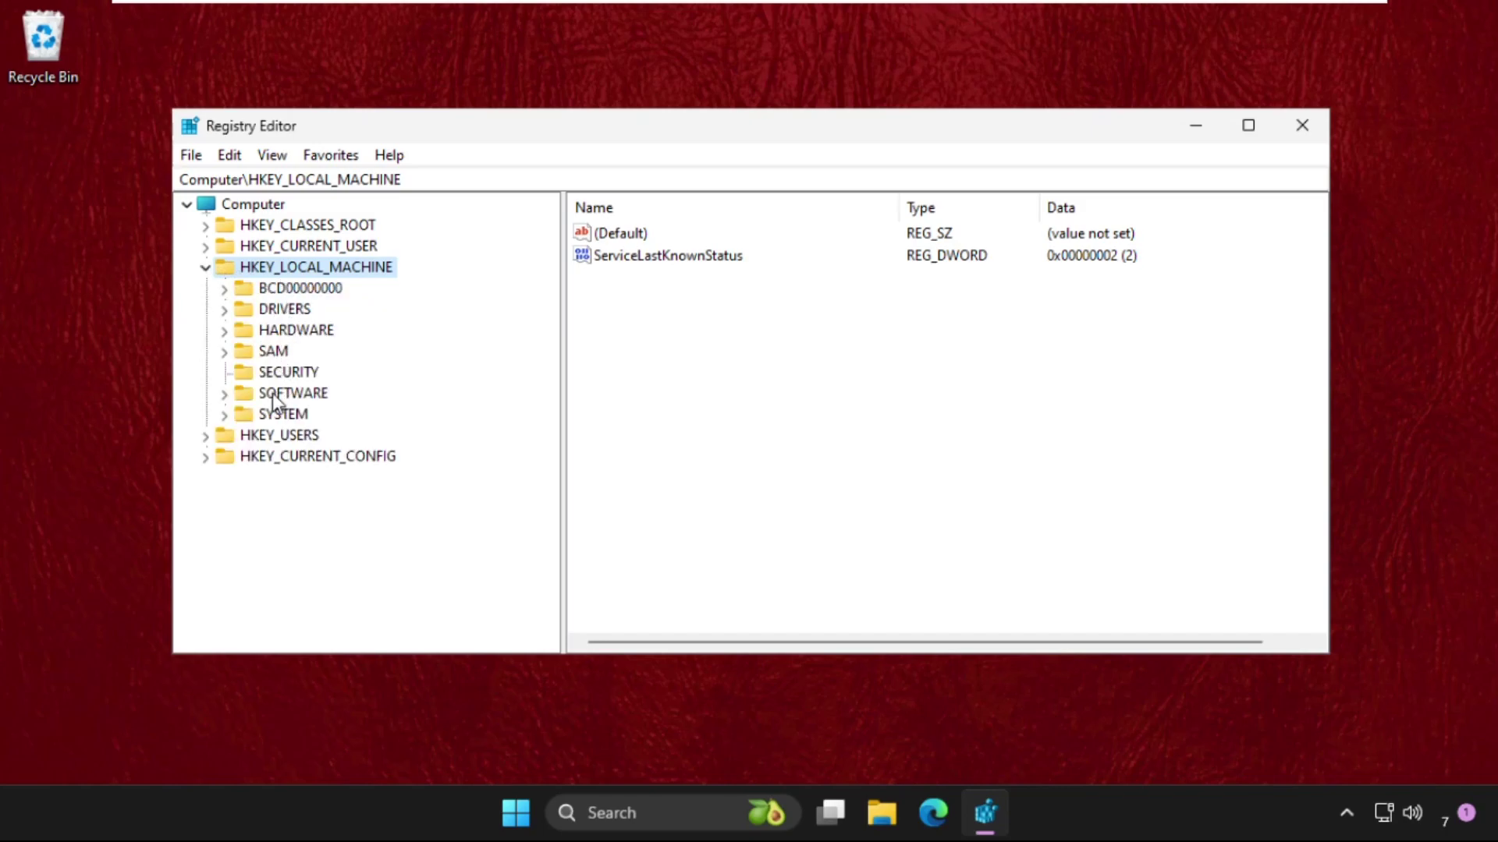
pyautogui.click(225, 395)
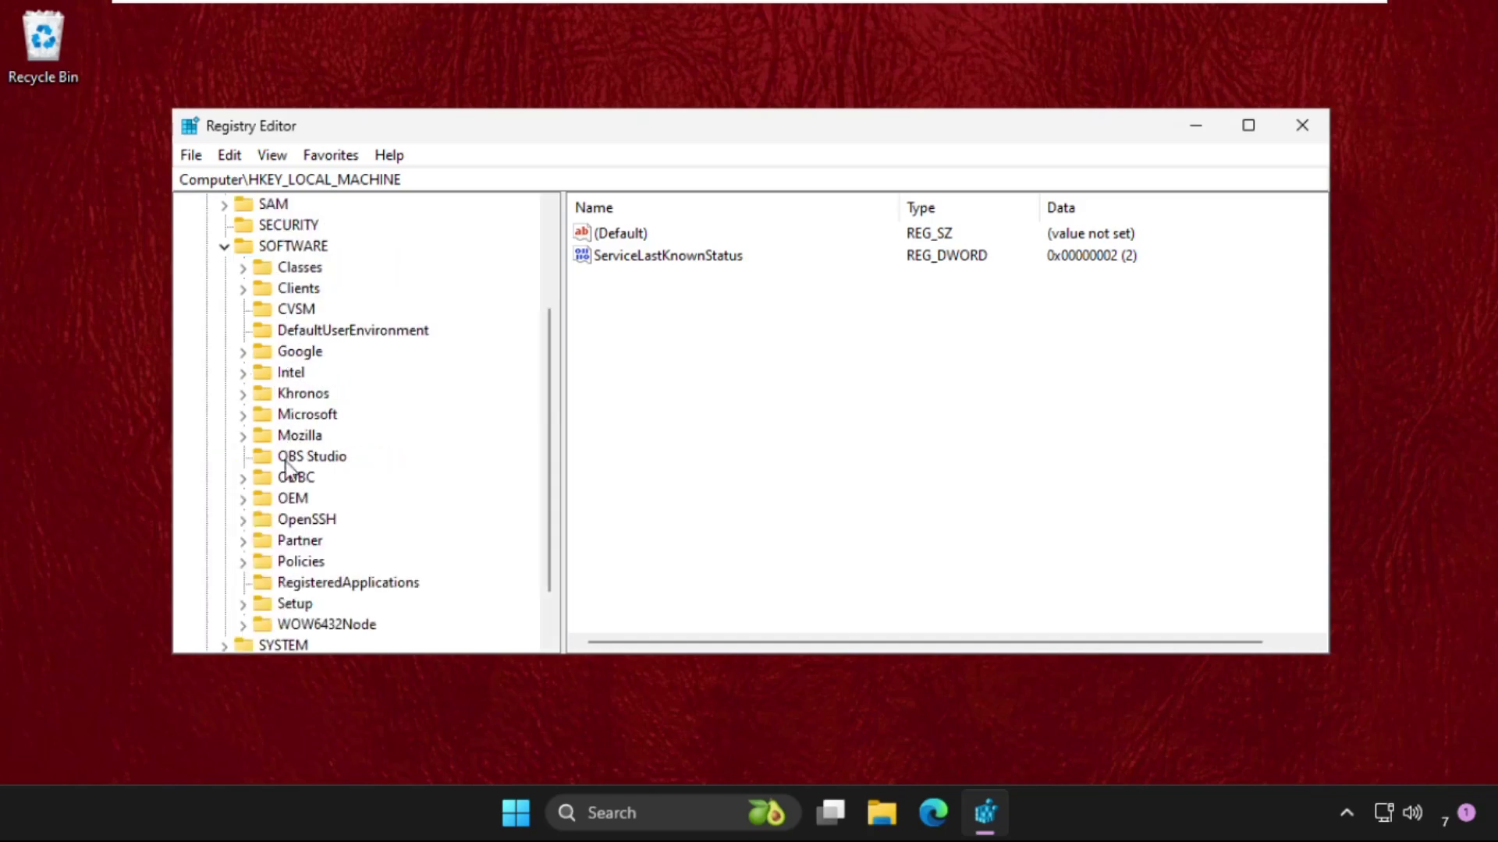
pyautogui.click(243, 563)
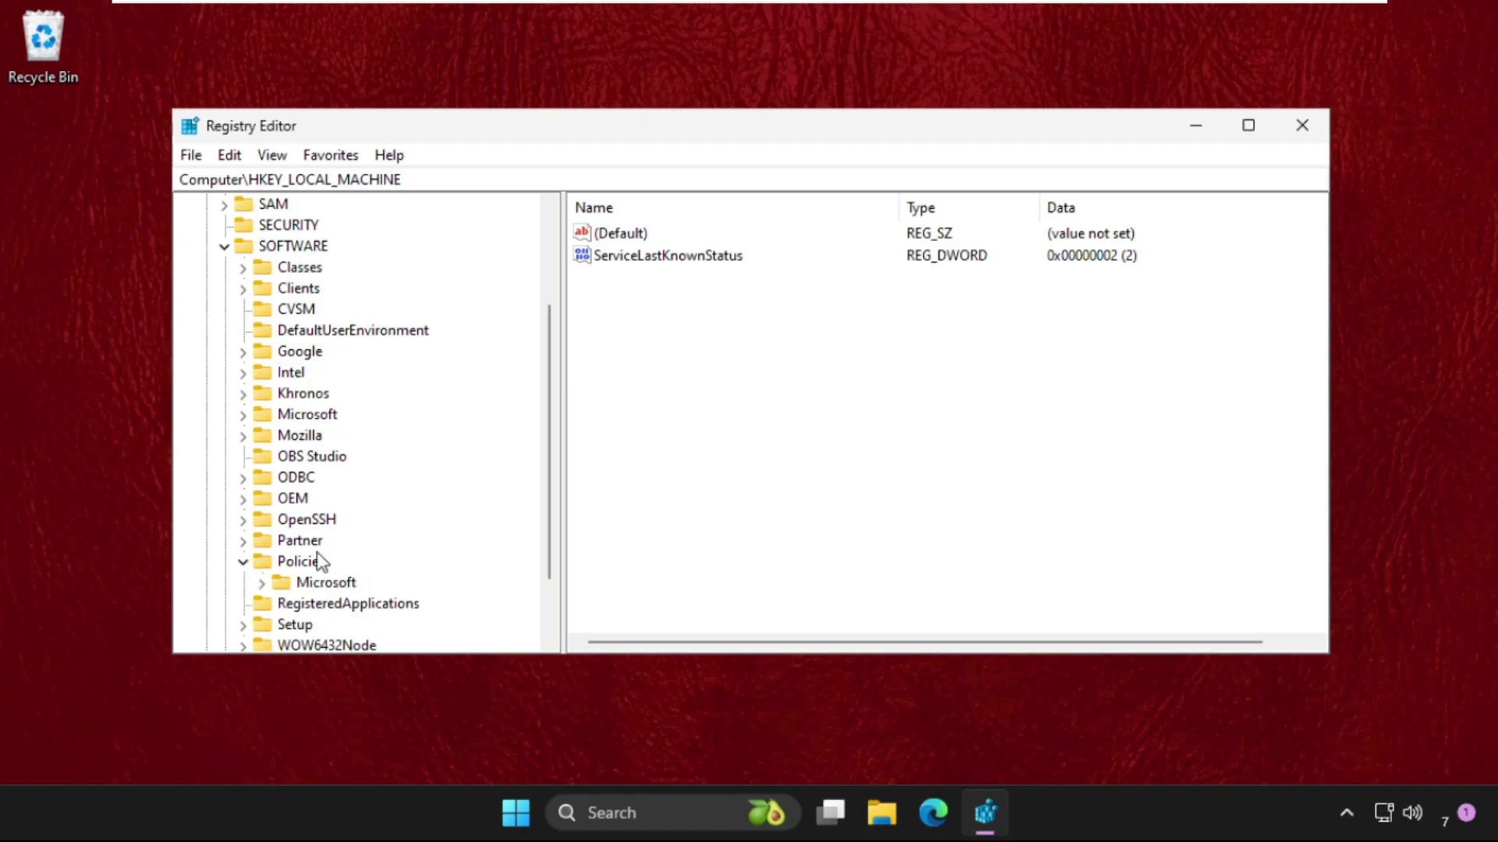
pyautogui.click(262, 584)
pyautogui.scroll(-1, 312, 574)
pyautogui.scroll(-1, 320, 569)
pyautogui.click(293, 478)
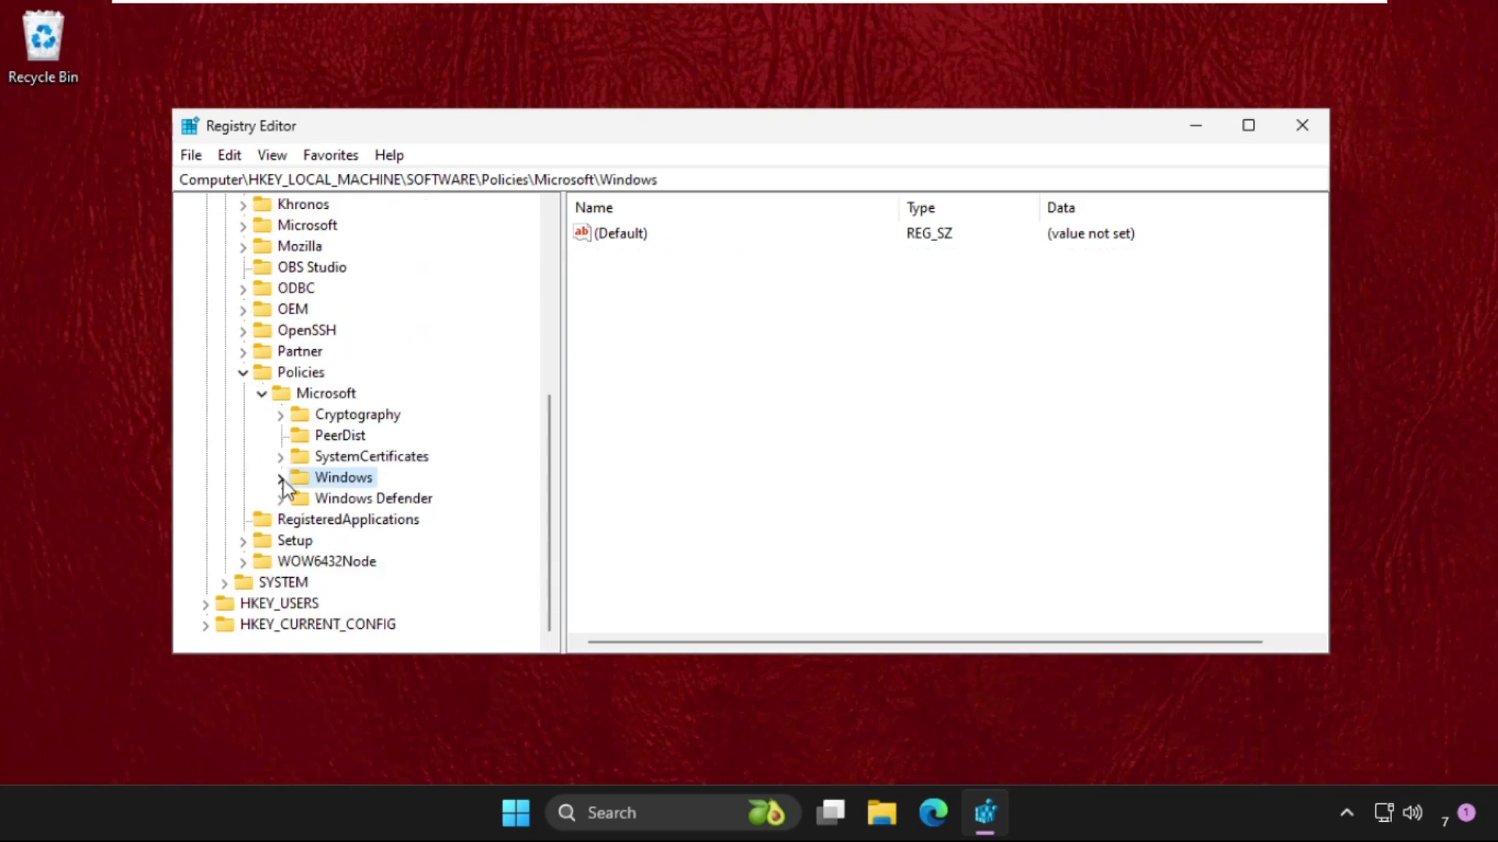
pyautogui.click(281, 479)
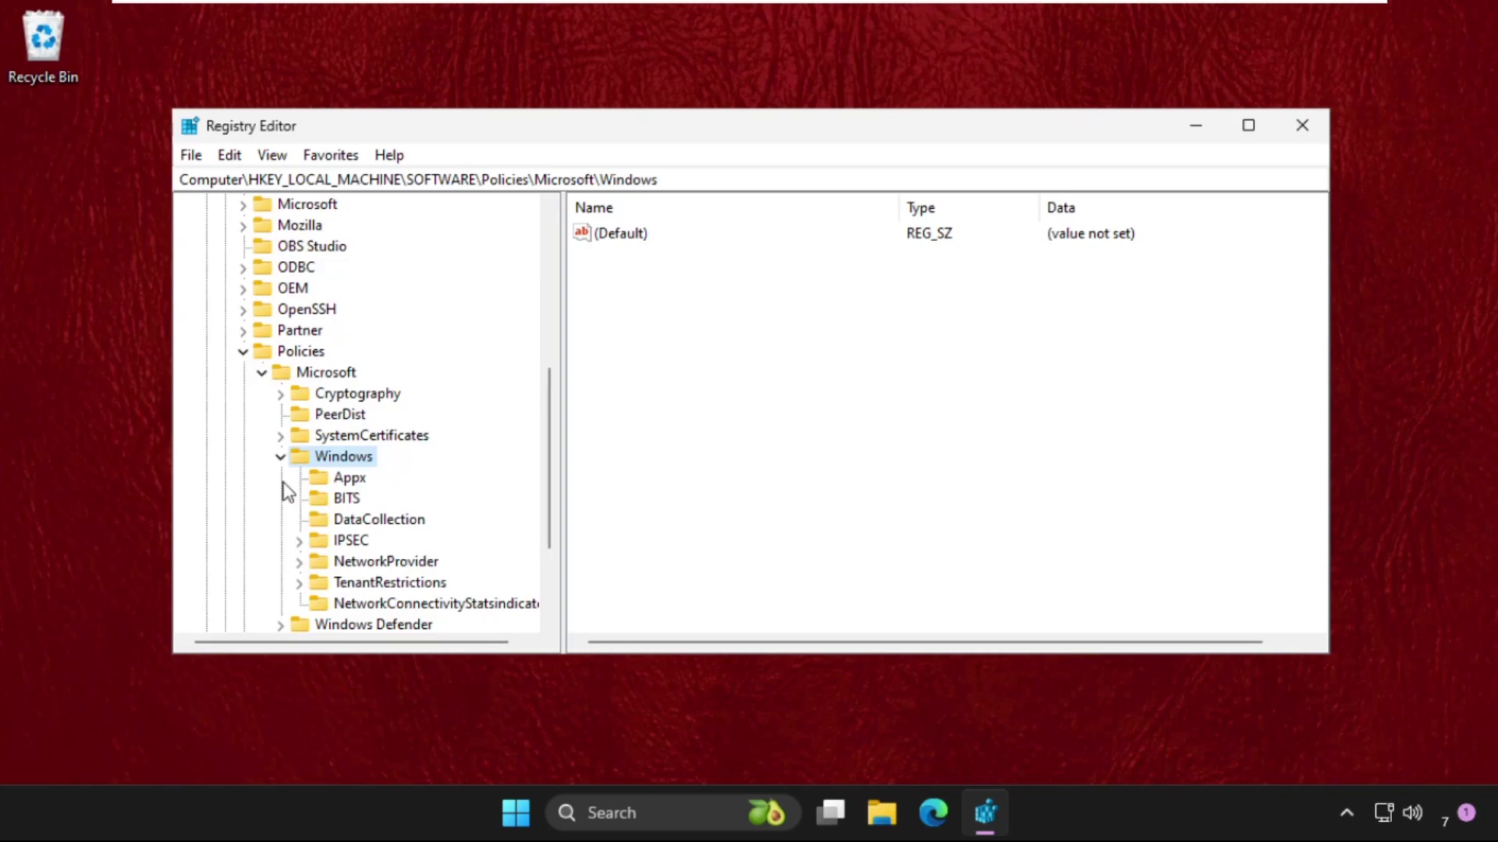
pyautogui.click(424, 612)
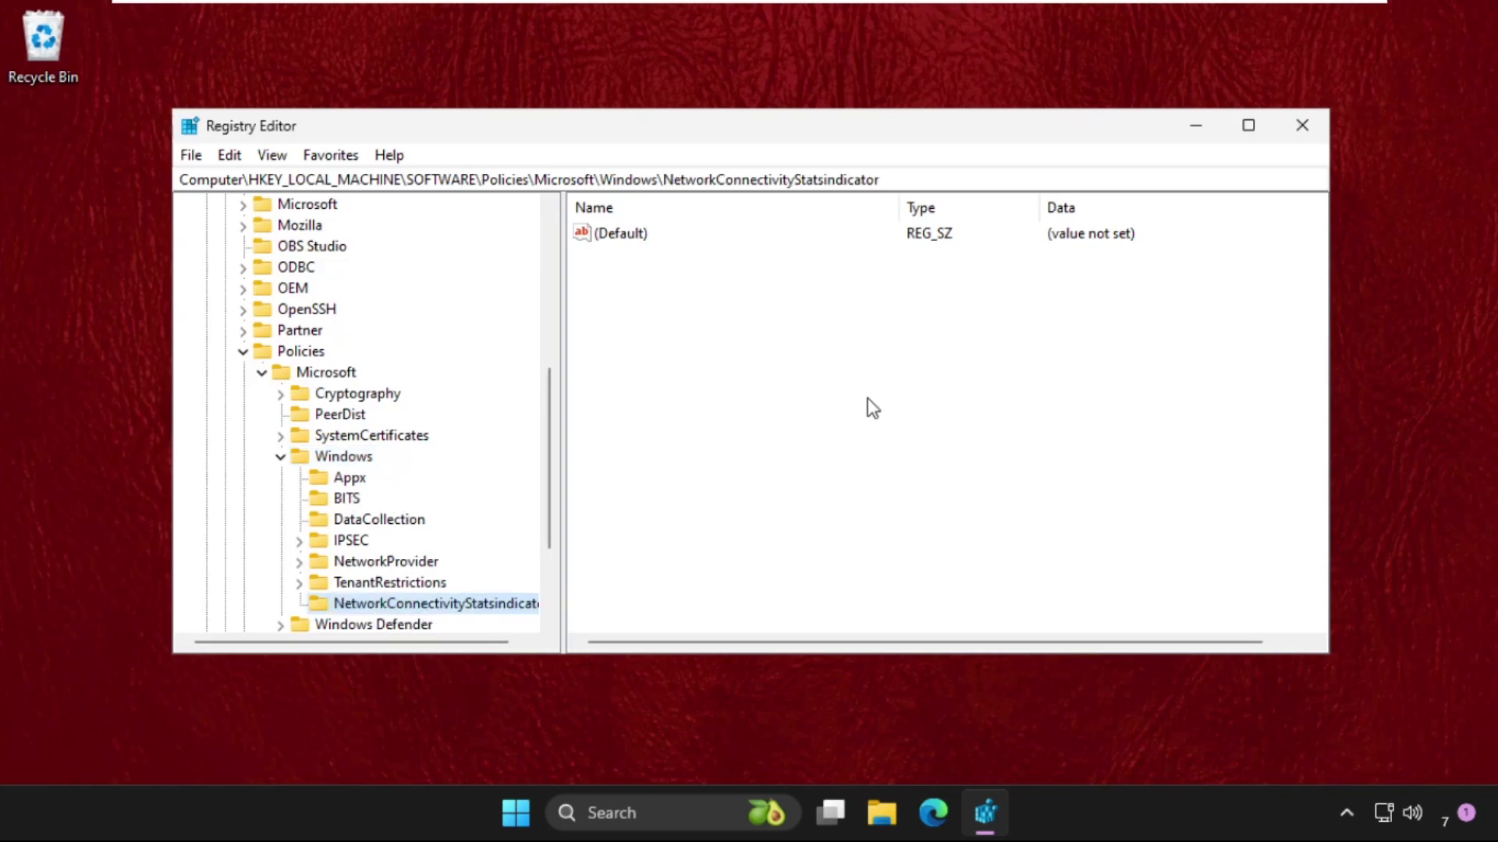
# Create a new DWORD (32-bit) value named NoActiveProbe in this key.
pyautogui.rightClick(739, 357)
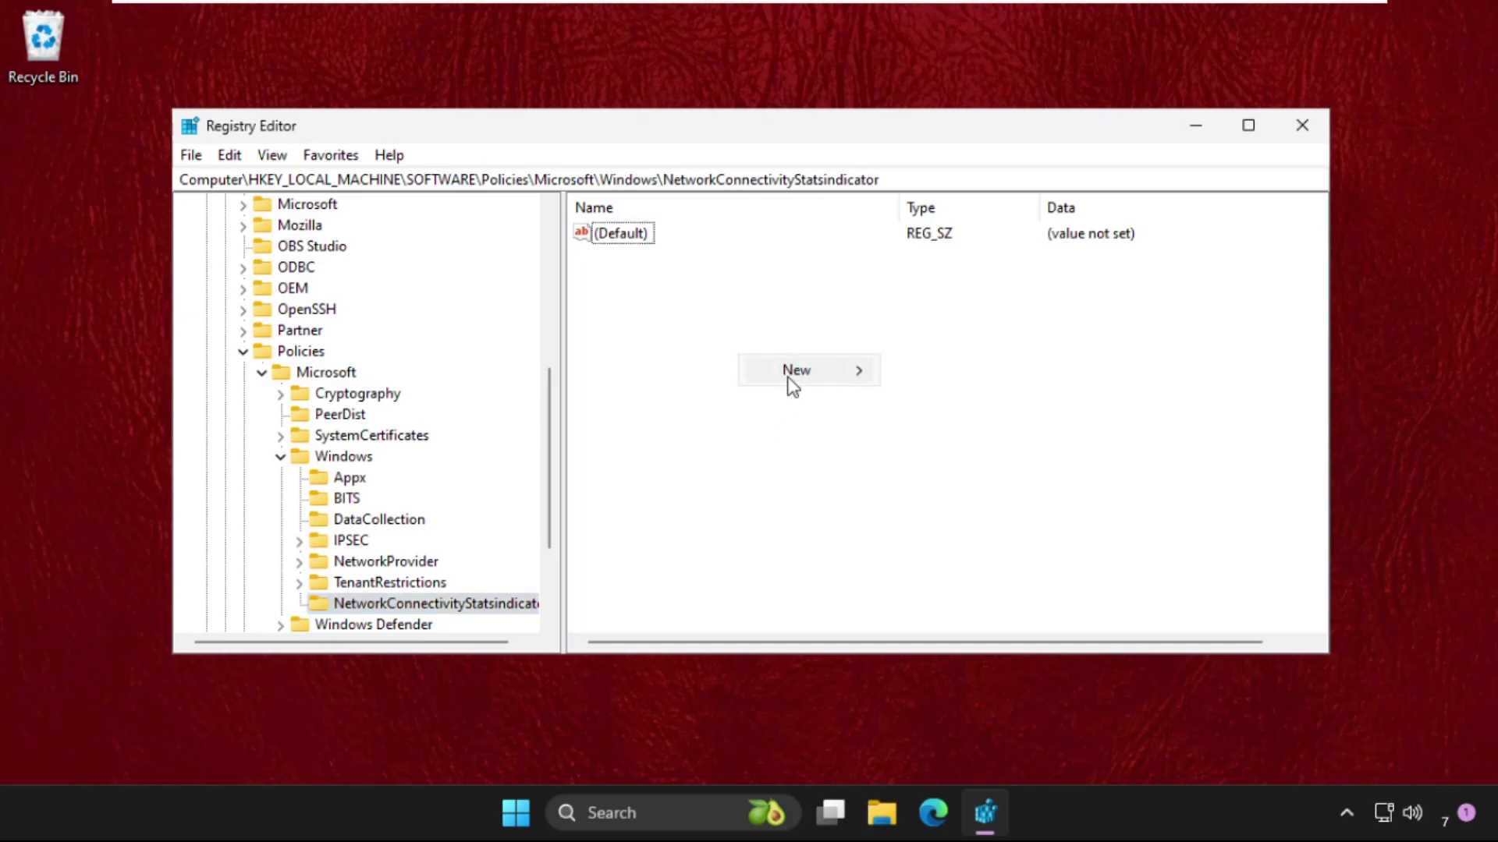
pyautogui.moveTo(788, 377)
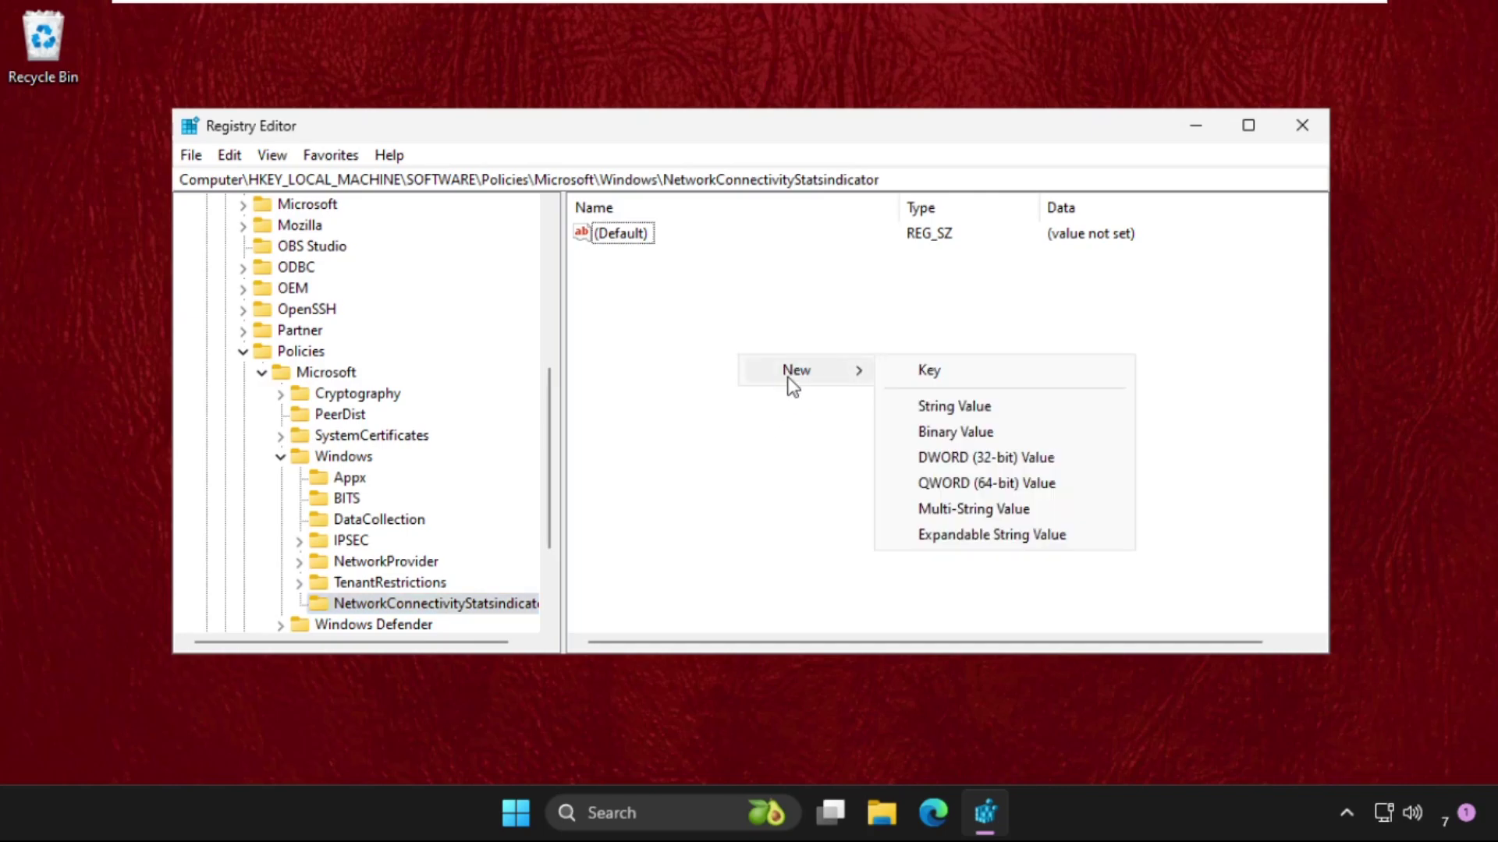
pyautogui.click(961, 461)
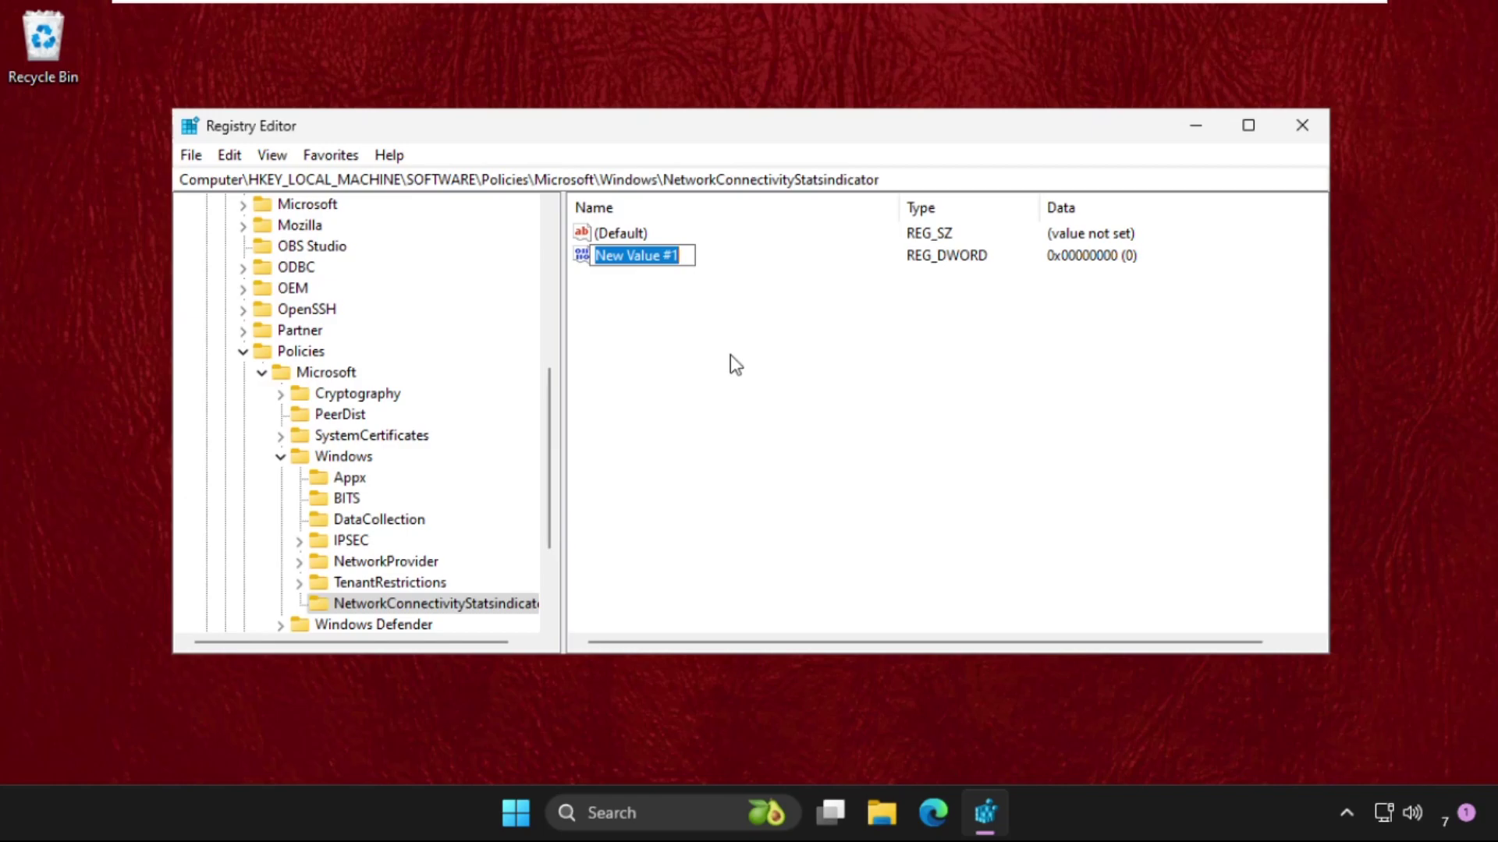
pyautogui.write('NoActive')
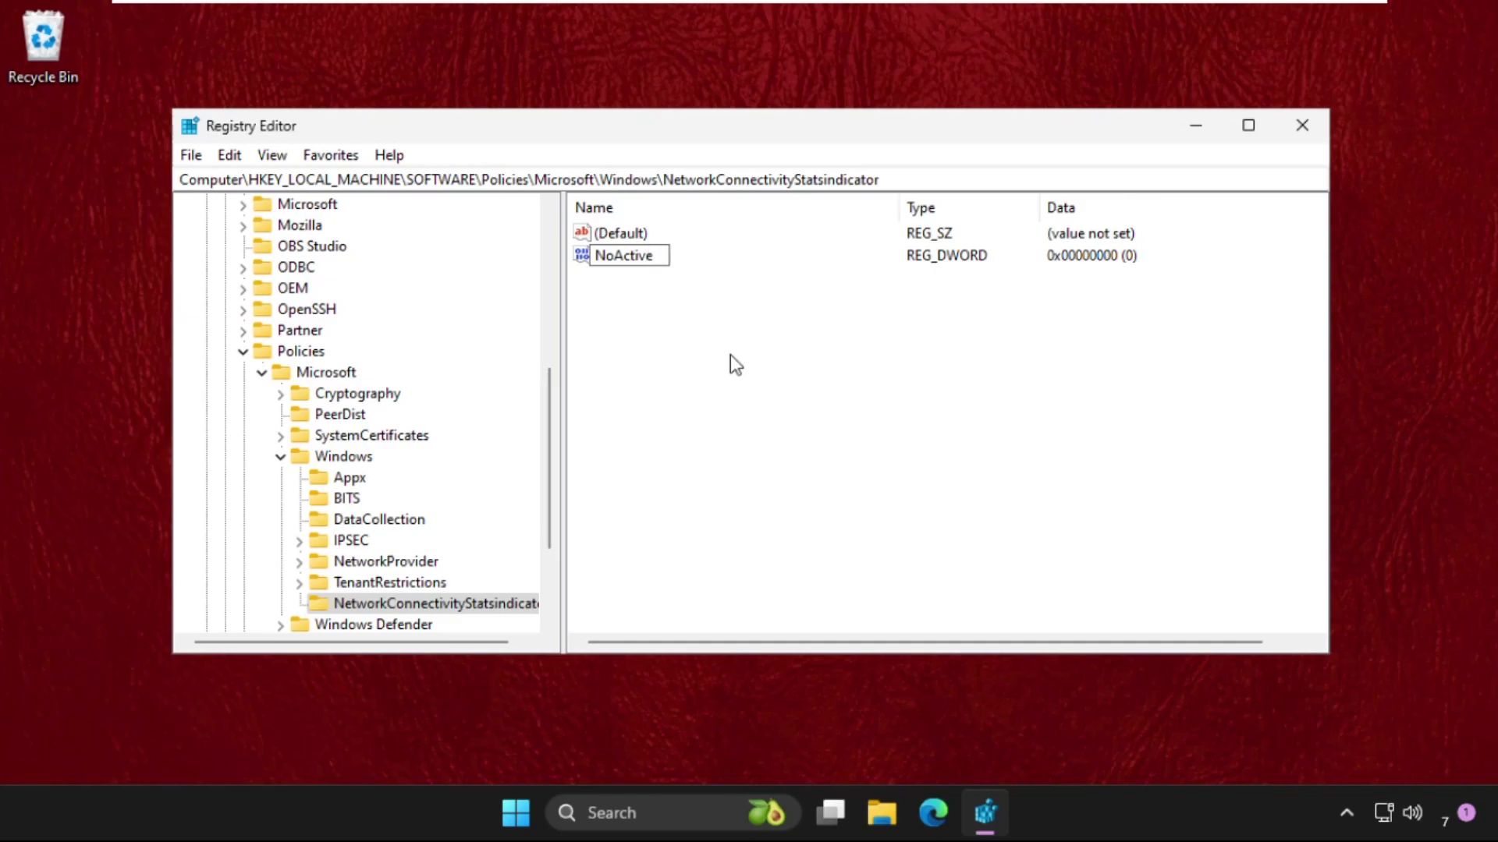
pyautogui.write('Probe')
pyautogui.press('Return')
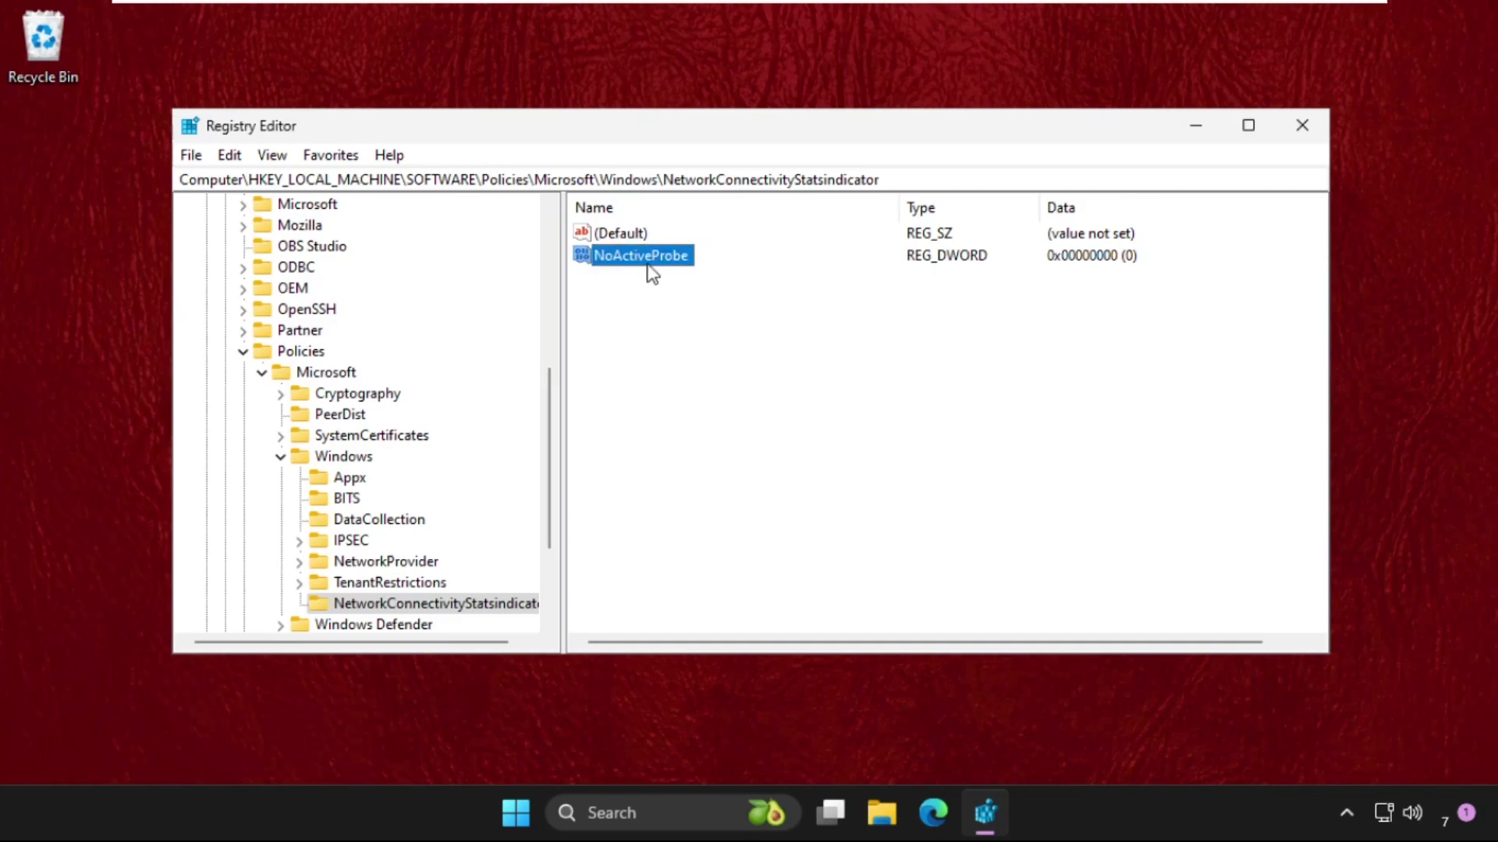
# Change NoActiveProbe's value data from 0 to 1.
pyautogui.rightClick(651, 269)
pyautogui.click(693, 273)
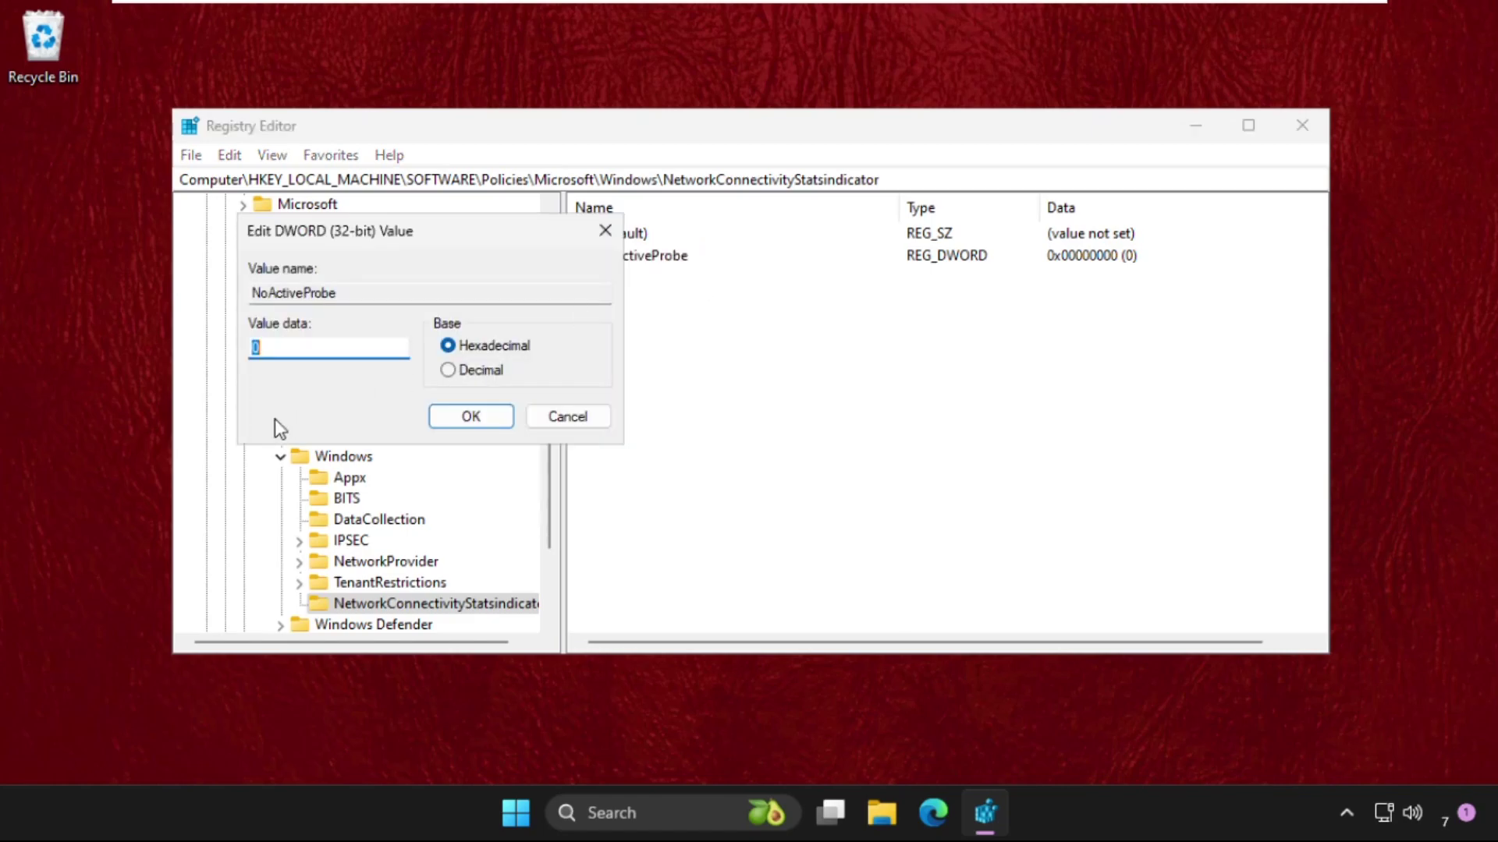
pyautogui.write('1')
pyautogui.click(454, 419)
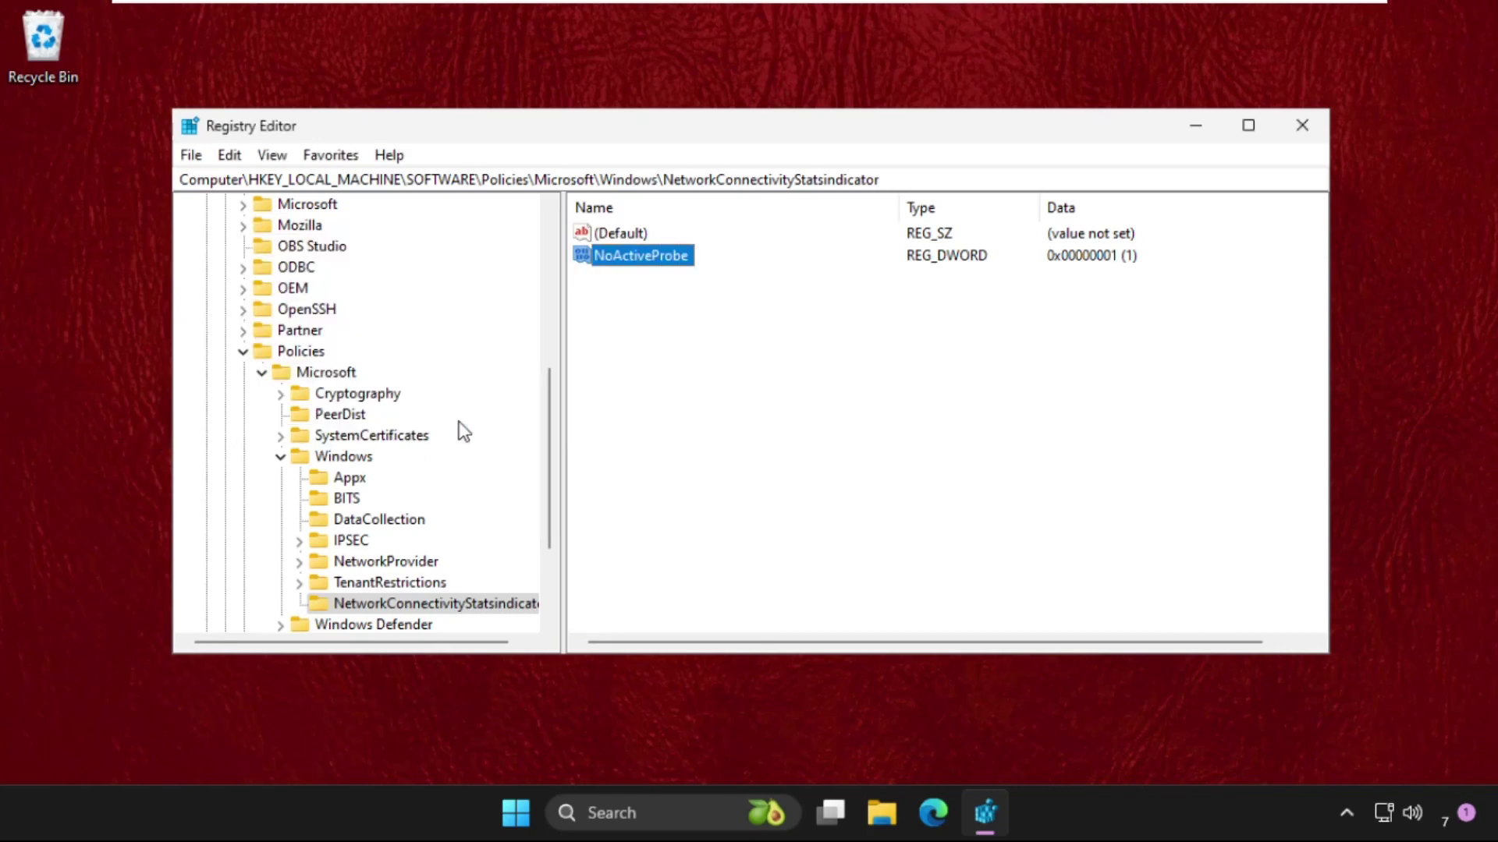
# Close Registry Editor and bring up the Start menu power options showing Restart.
pyautogui.click(1317, 137)
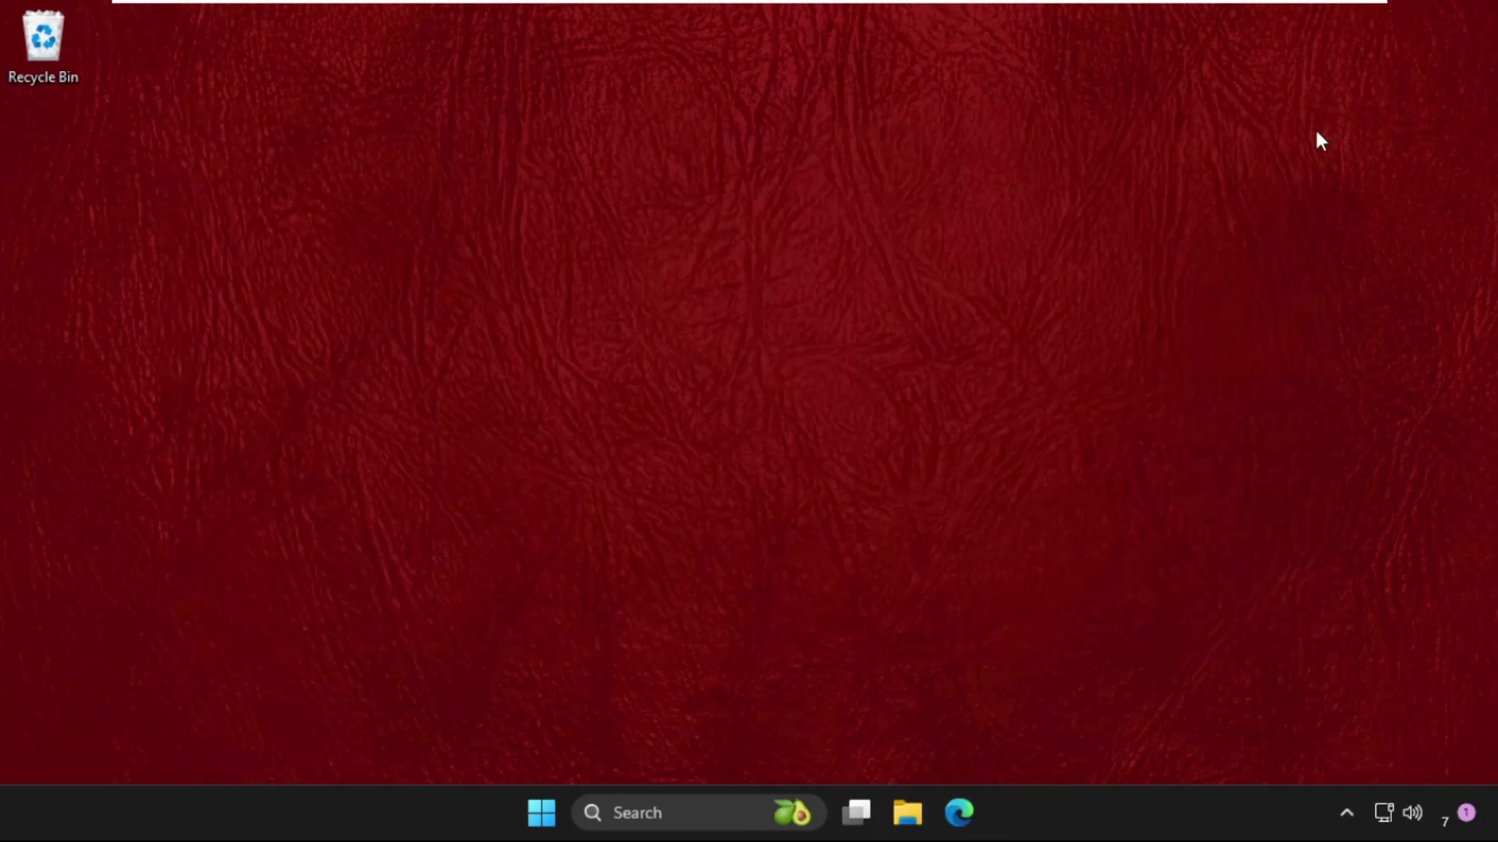
pyautogui.click(542, 819)
pyautogui.click(1049, 733)
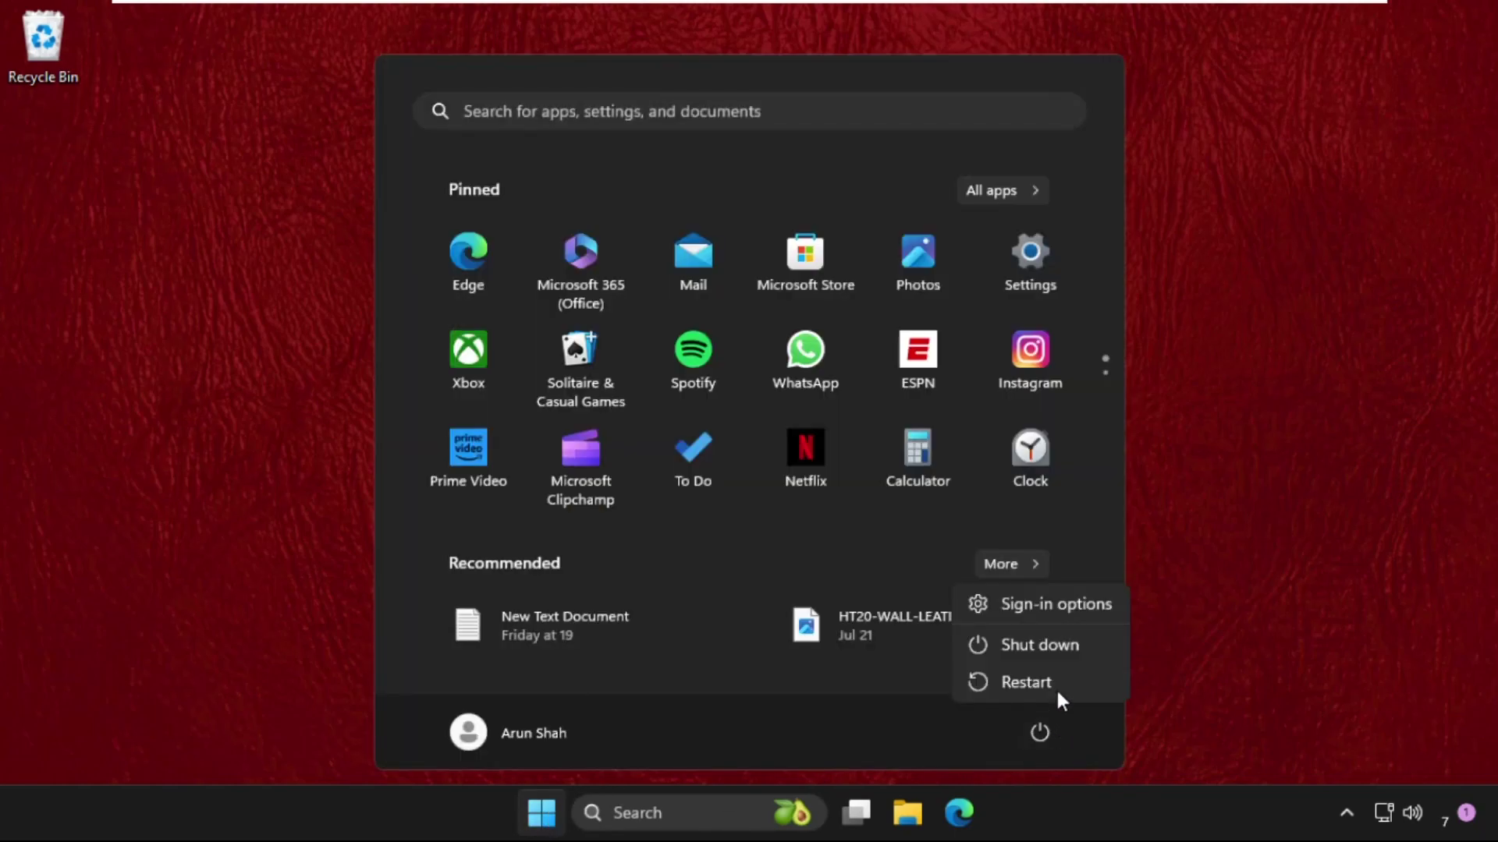